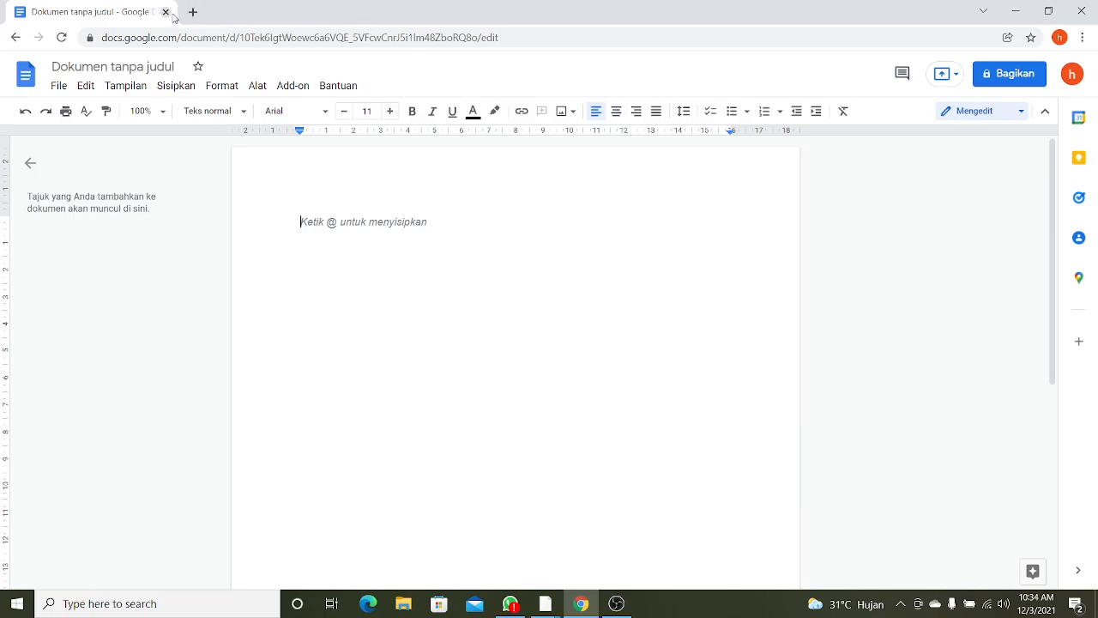
Close the browser window, relaunch Google Chrome and postpone the Google account settings confirmation.
click(1085, 19)
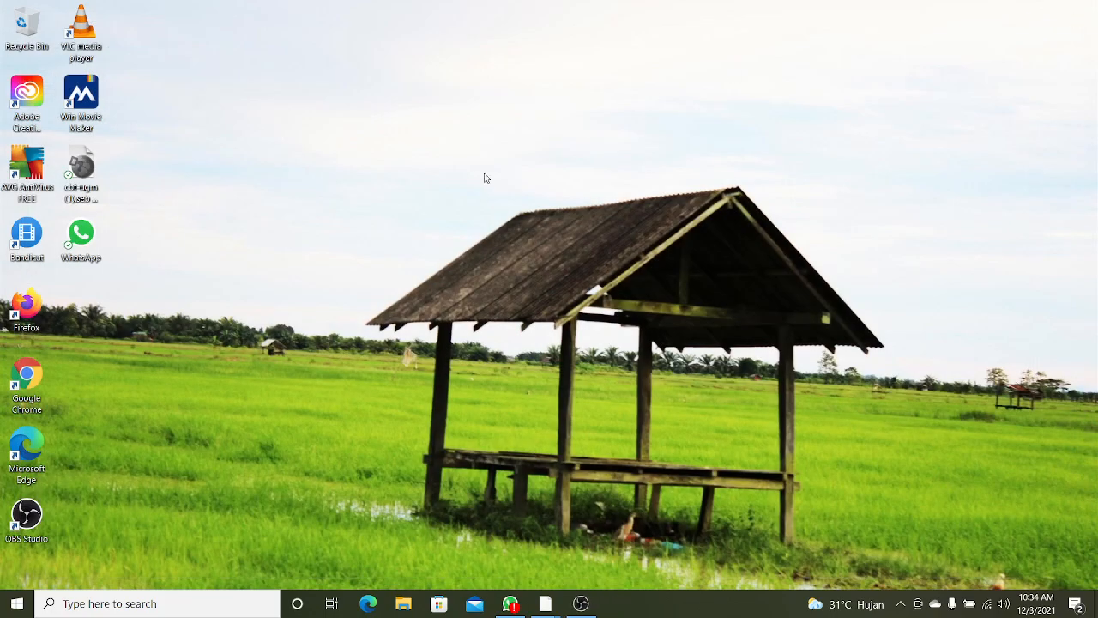
double_click(27, 374)
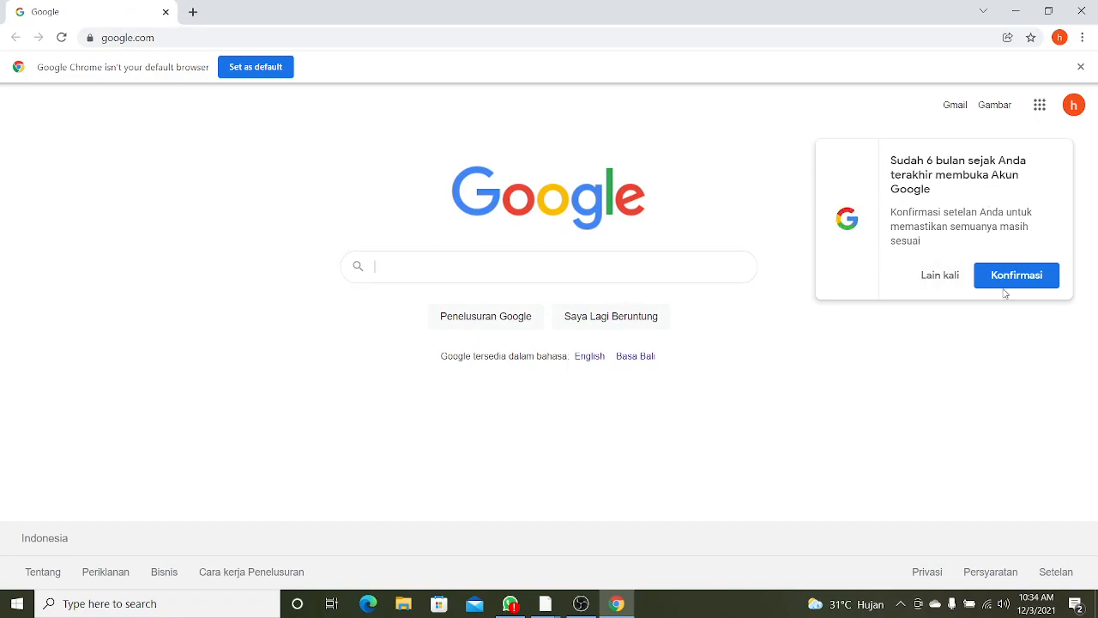
click(935, 276)
Find Google Docs through a Google search for "google docs" and create a blank document there.
click(523, 259)
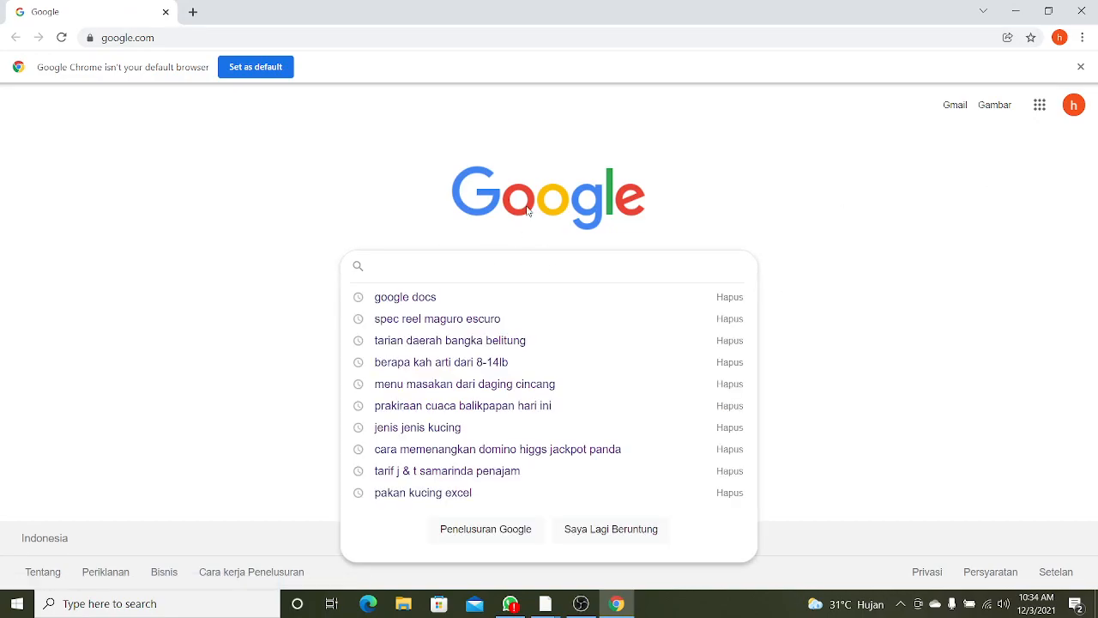
text(gogole)
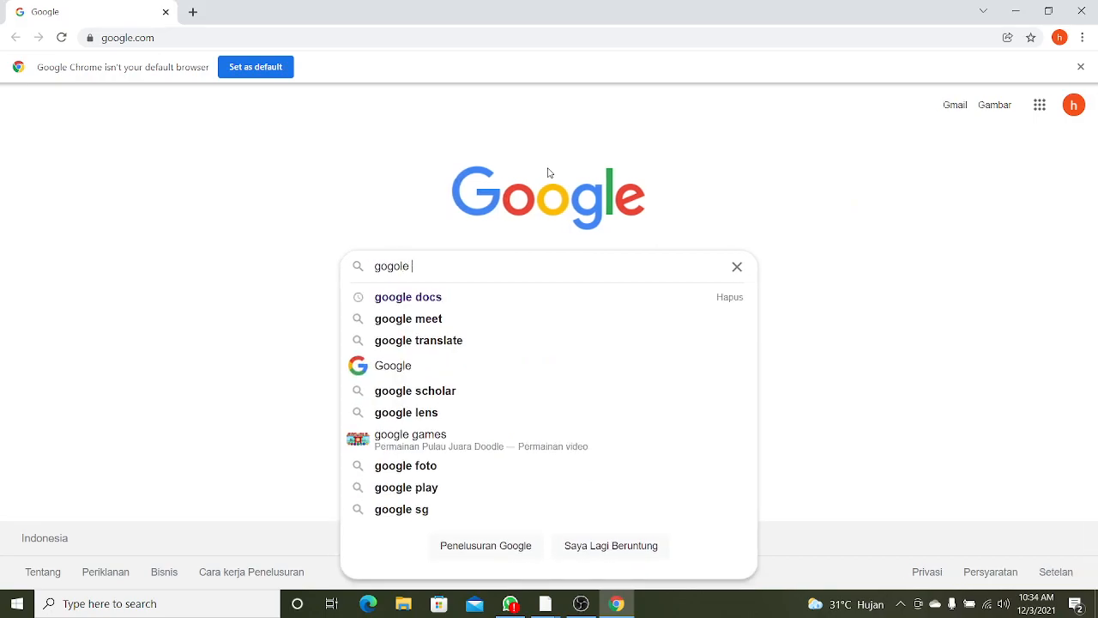
key(Down)
key(Return)
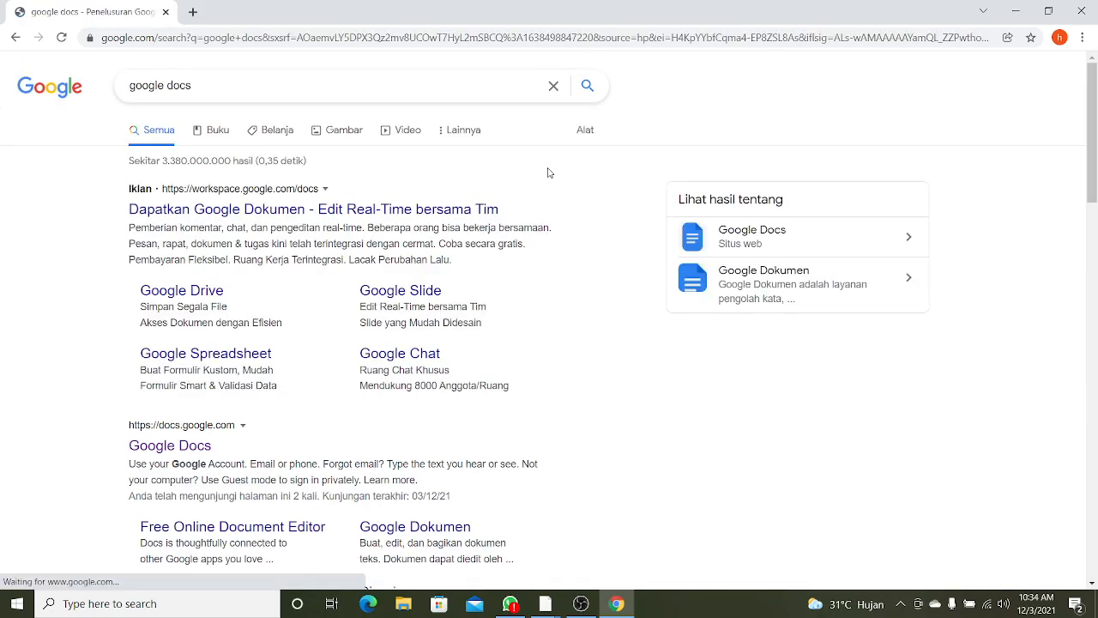
click(187, 446)
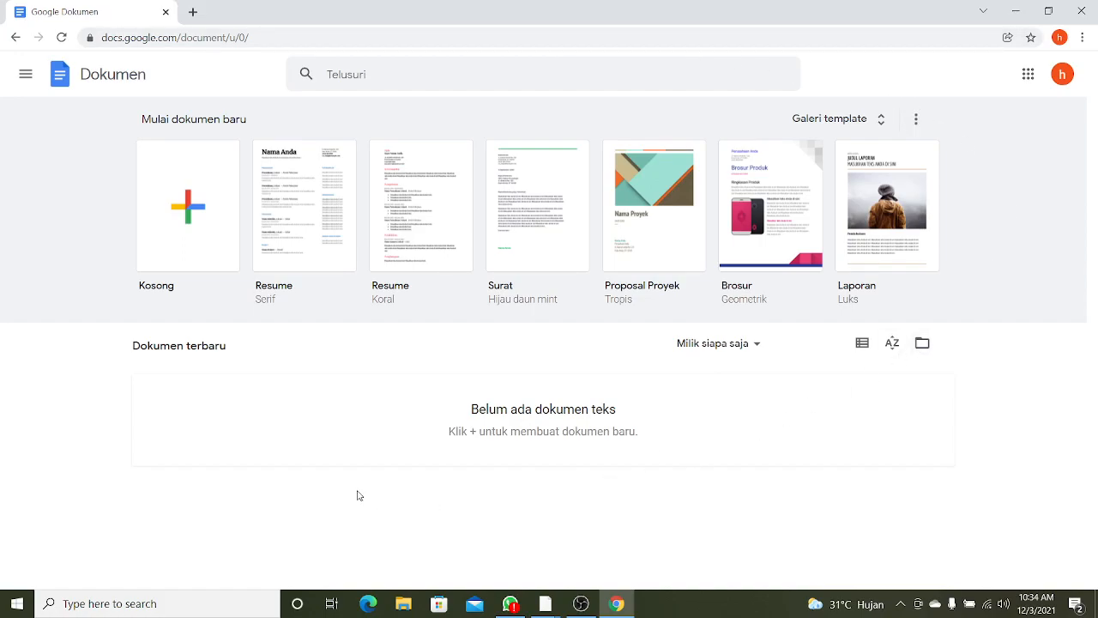
click(177, 206)
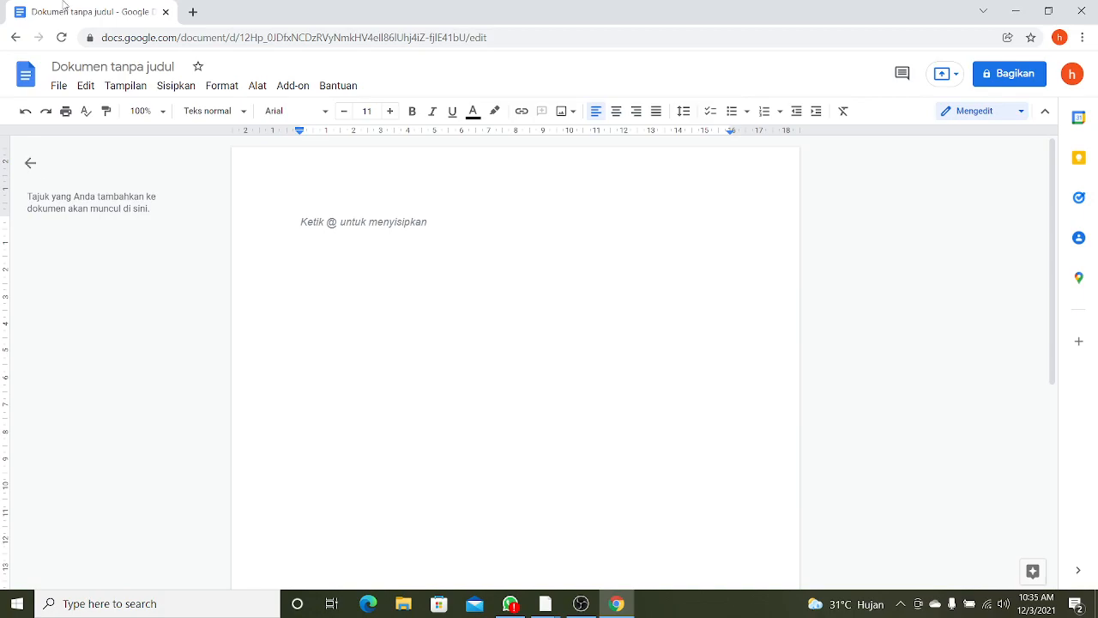
Examine which Alat (Tools) commands are offered for the blank document.
click(257, 86)
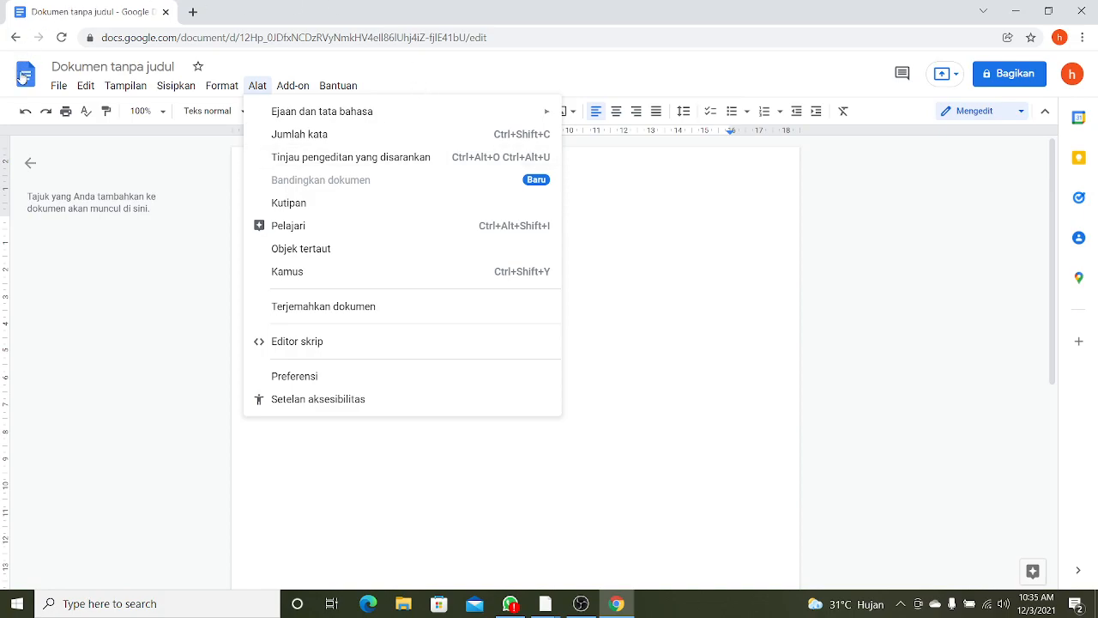
click(612, 252)
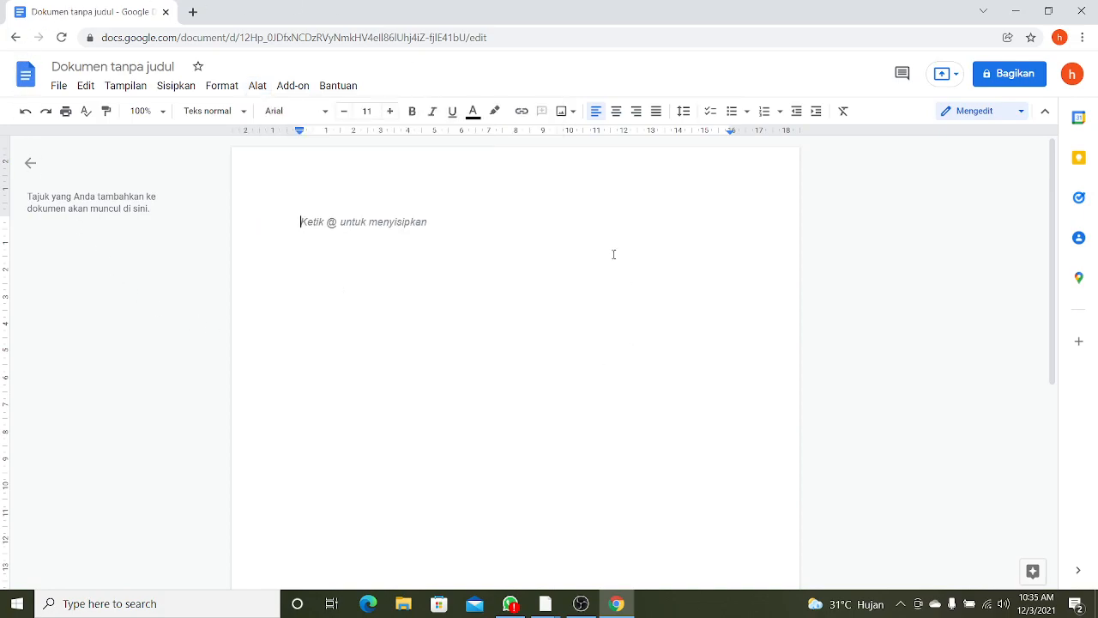
click(258, 86)
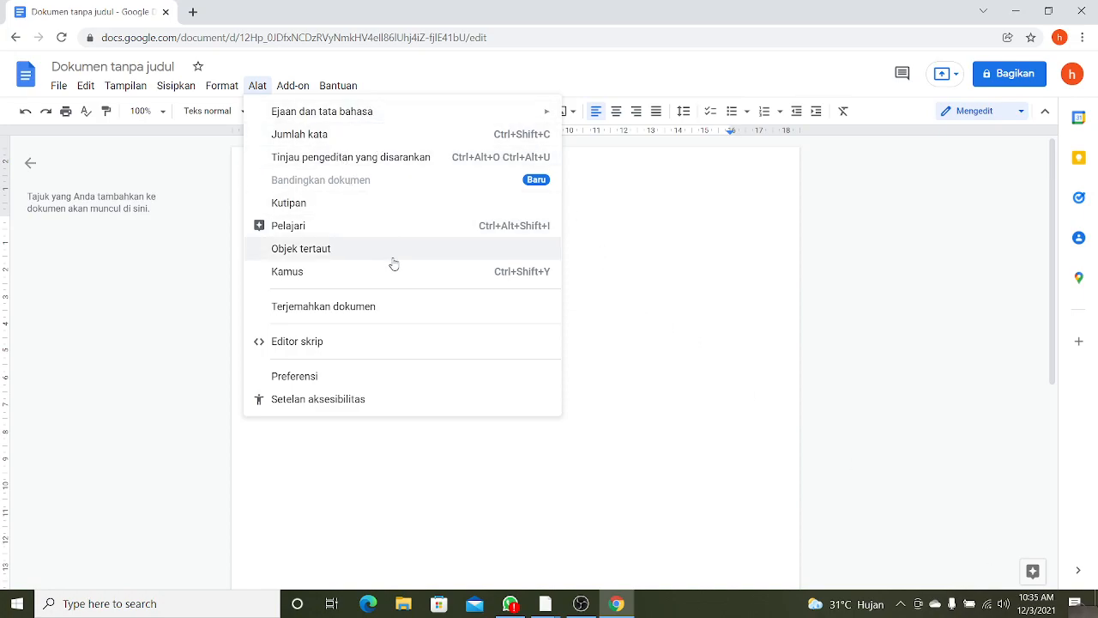
click(635, 216)
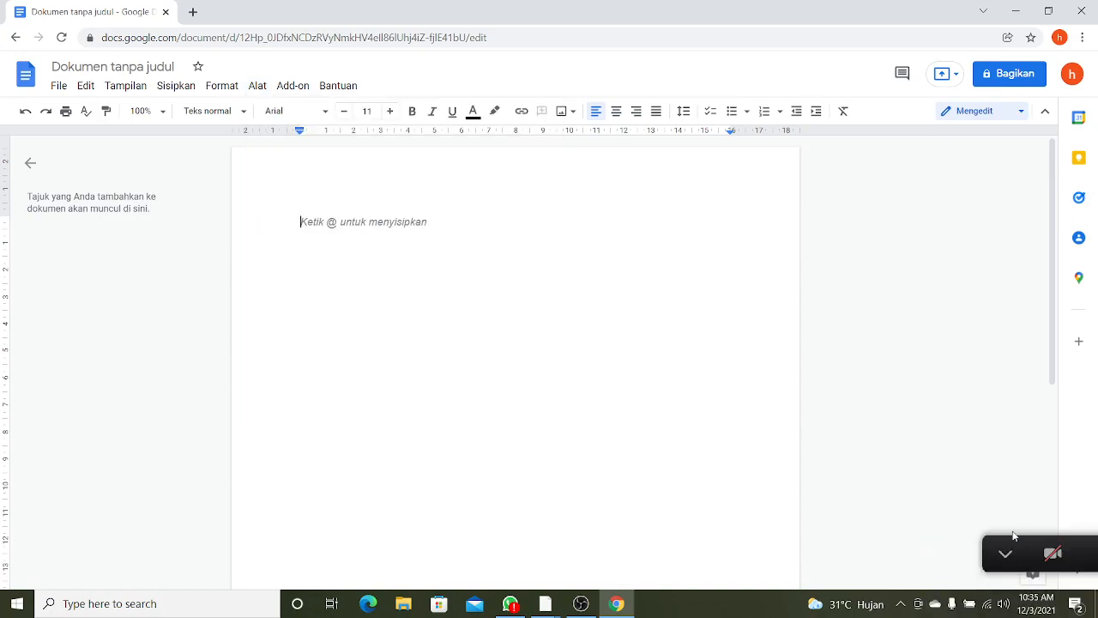
click(1007, 552)
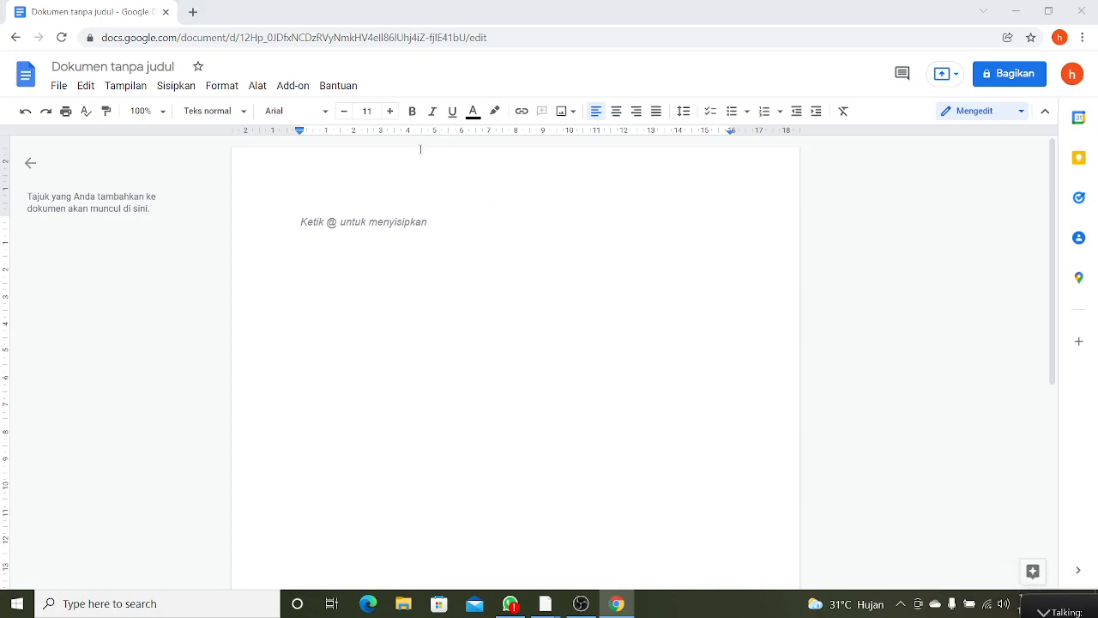
click(385, 227)
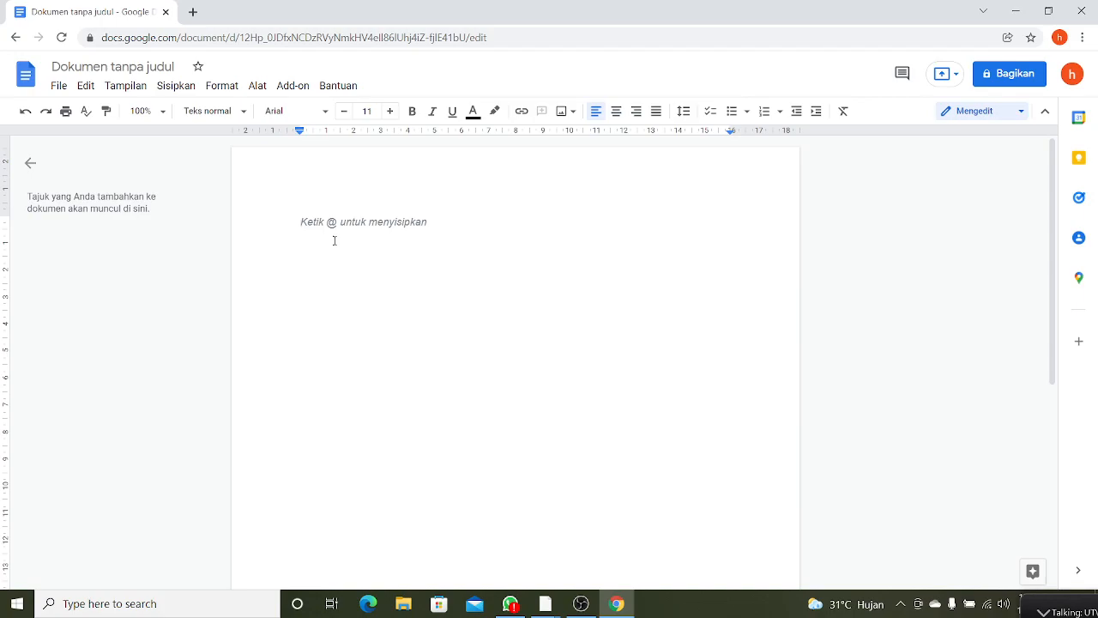
click(257, 88)
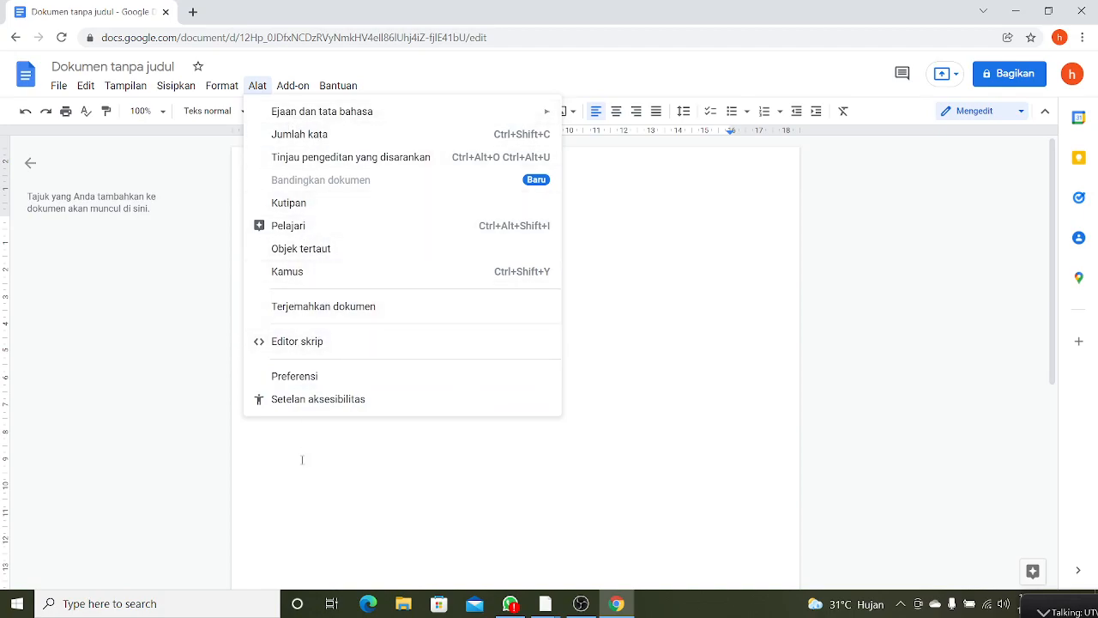
click(632, 328)
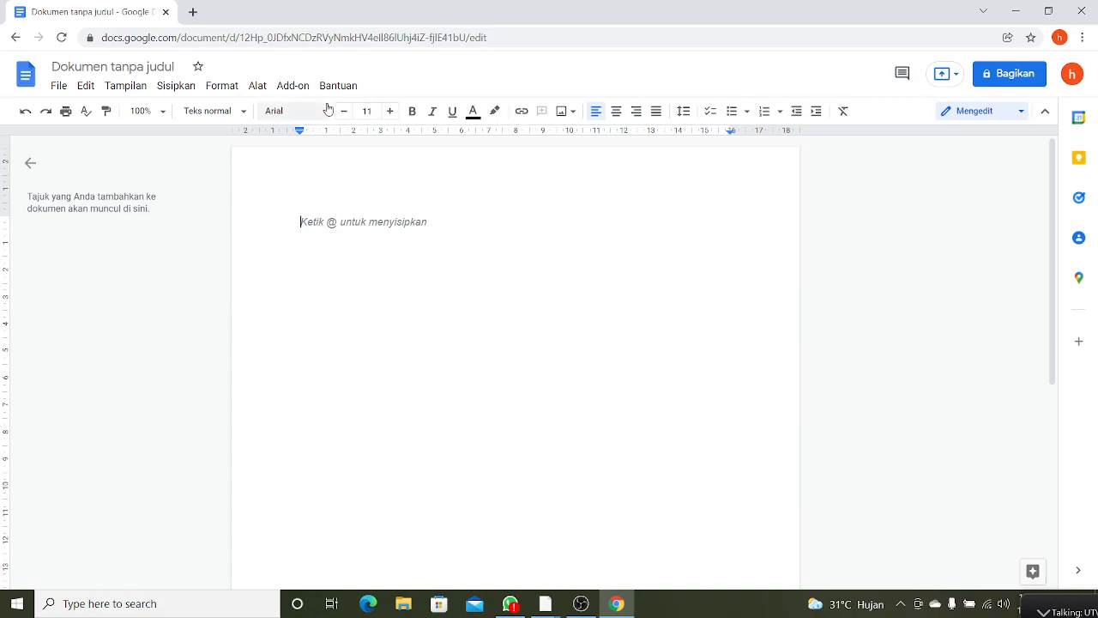
Search for "gmail" in a new browser tab and open the Gmail inbox beside the document.
click(192, 13)
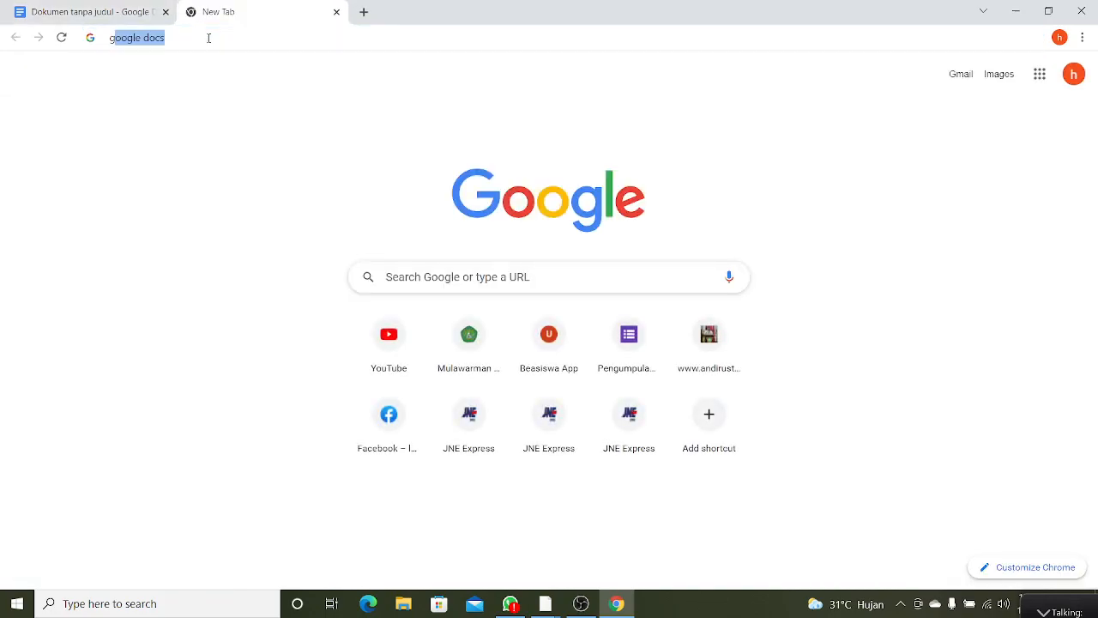
text(gmail)
key(Return)
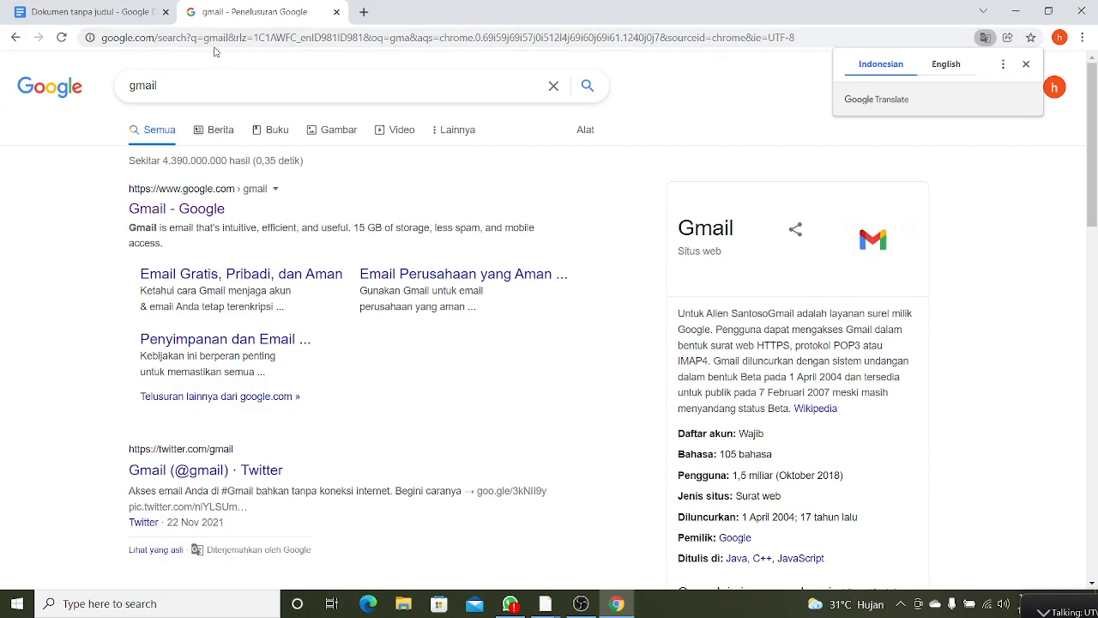
click(103, 10)
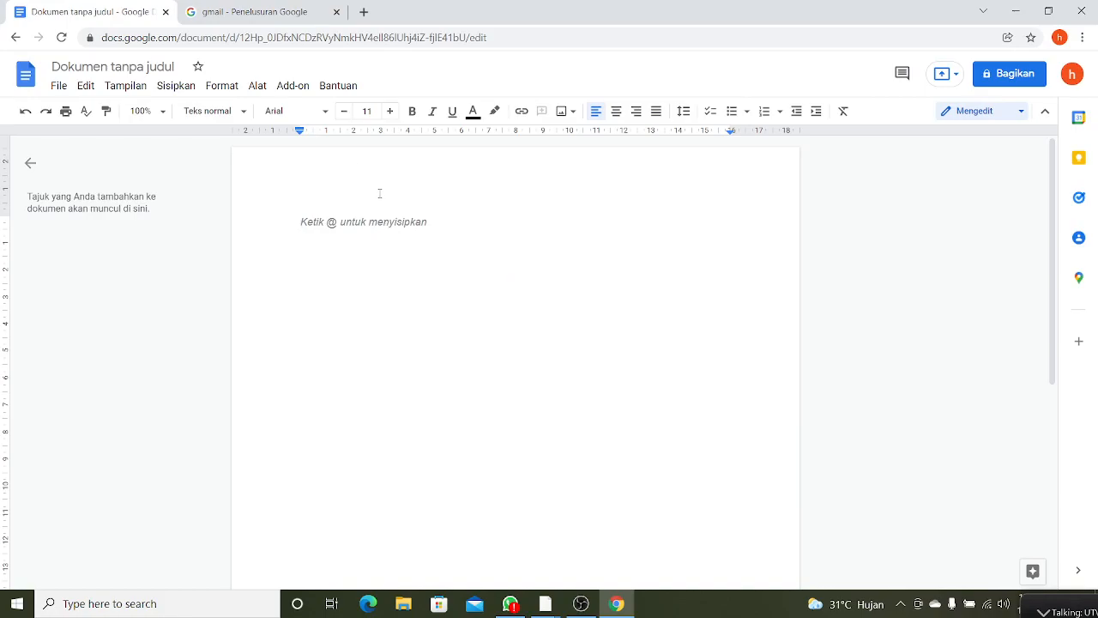
click(255, 10)
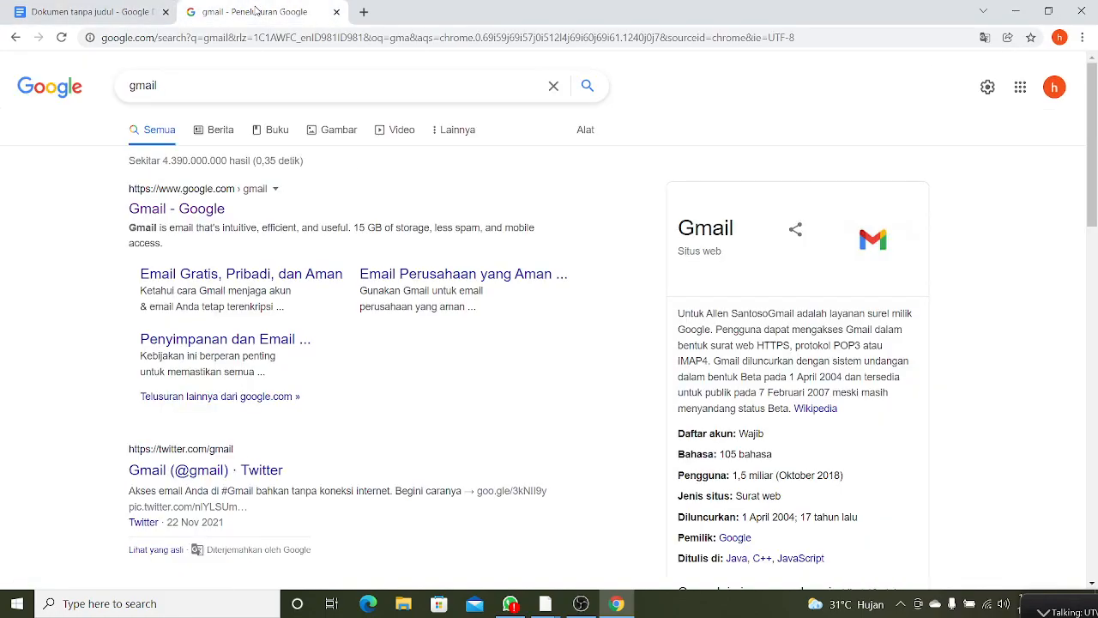
click(206, 211)
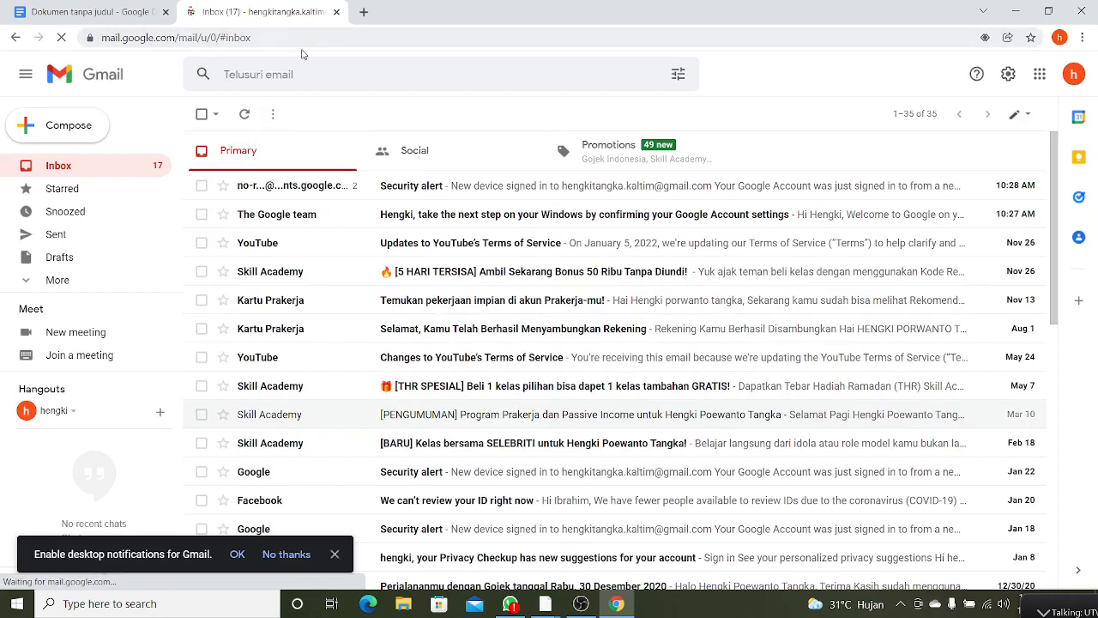
click(95, 9)
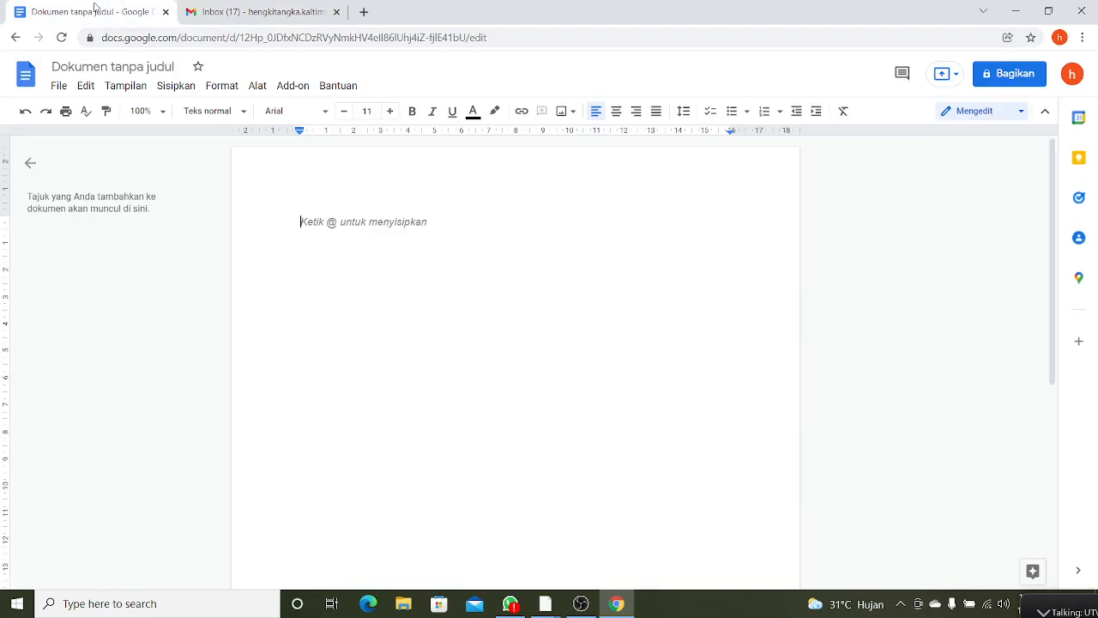
click(244, 14)
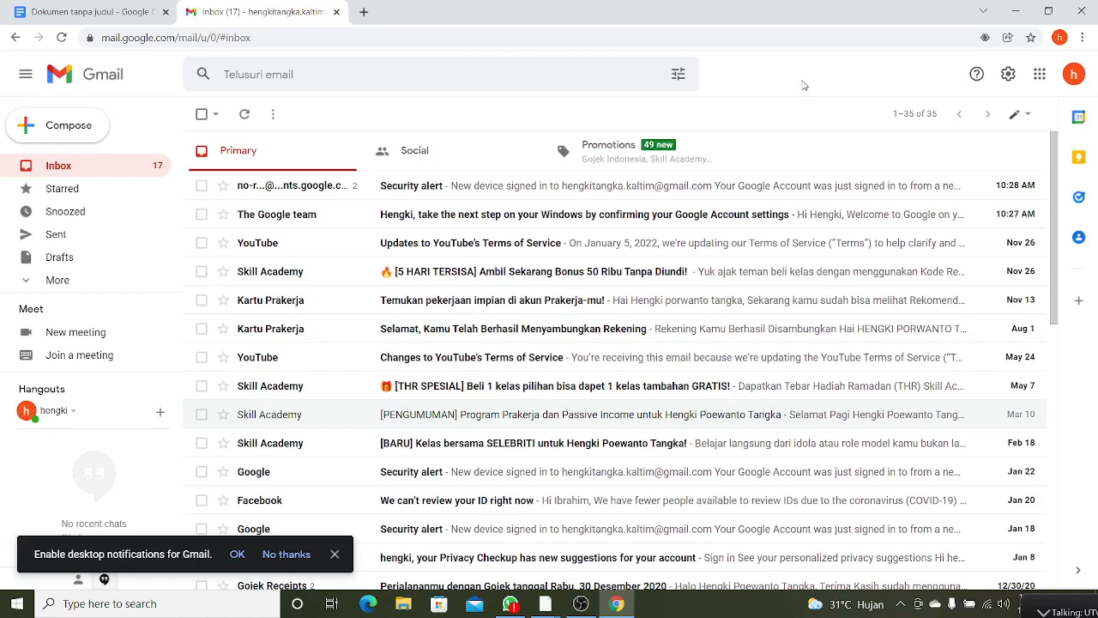
Launch Epic Pen and move its toolbar up beside the Gmail header.
click(184, 607)
text(pen)
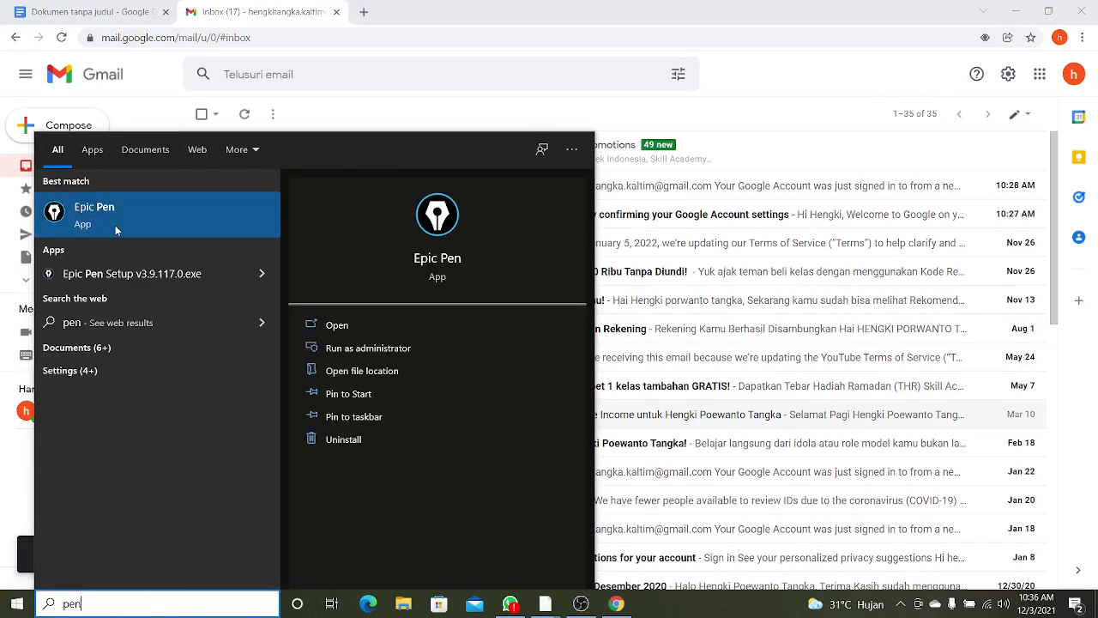
click(116, 224)
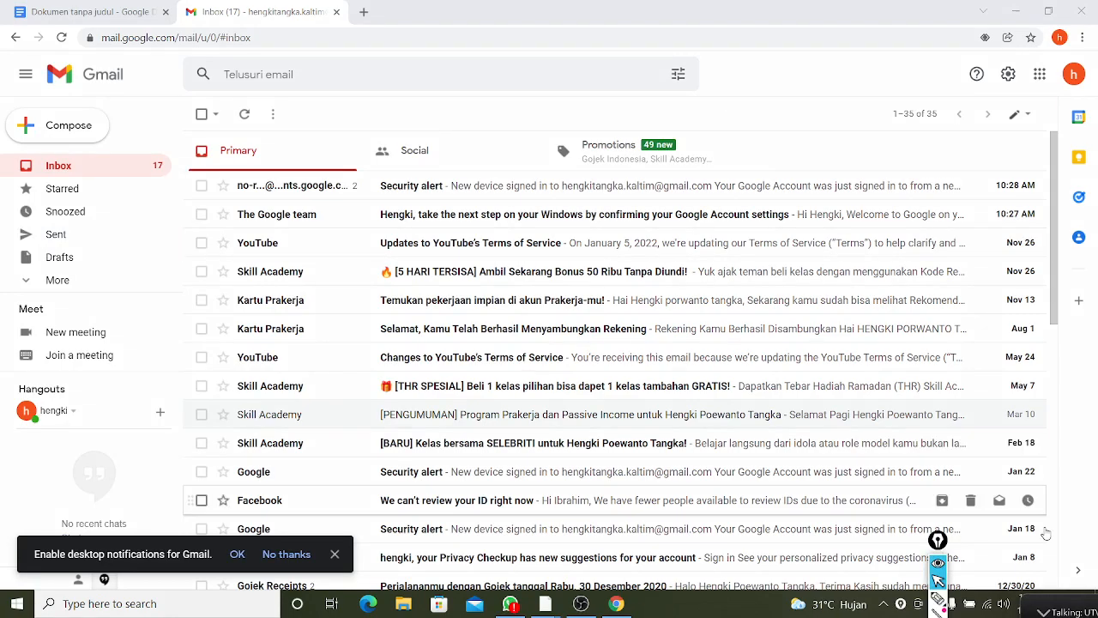
drag(937, 540, 899, 22)
click(362, 271)
click(898, 19)
Circle the Gmail account avatar with the pen in yellow and again in black, and hide the annotations.
click(899, 77)
mouse_move(1091, 59)
mouse_down()
mouse_move(1040, 65)
mouse_move(1095, 107)
mouse_move(1083, 55)
mouse_up()
click(901, 250)
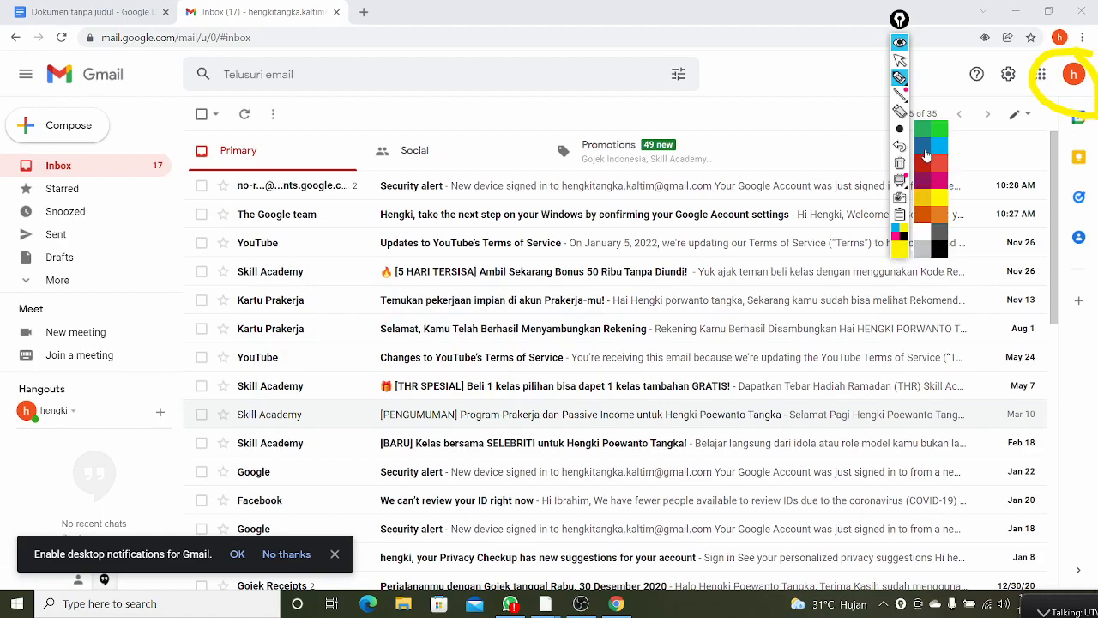
click(938, 247)
mouse_move(1093, 53)
mouse_down()
mouse_move(1048, 49)
mouse_move(1093, 142)
mouse_move(1081, 51)
mouse_up()
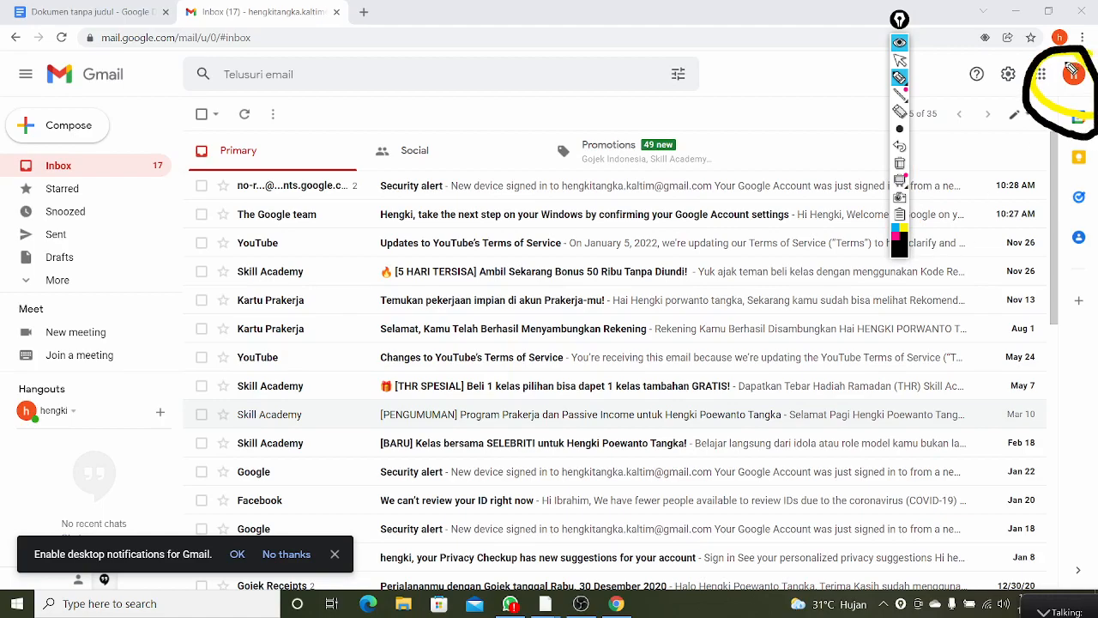
click(899, 43)
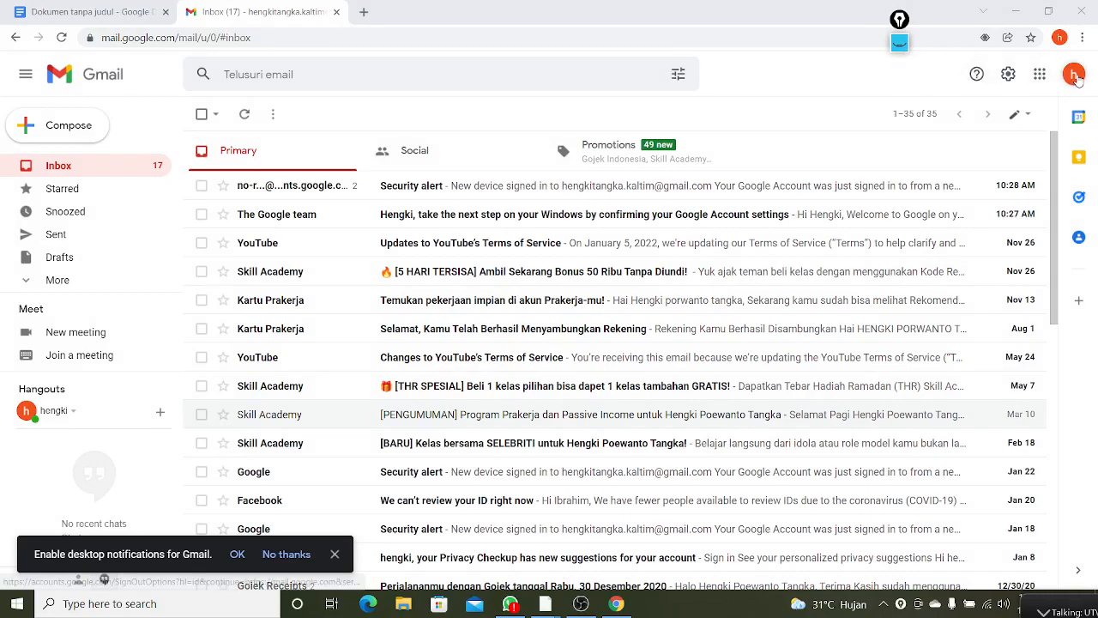
Open the Google Account management page and go to the general web preferences (Preferensi umum untuk web) under Info pribadi.
click(1073, 75)
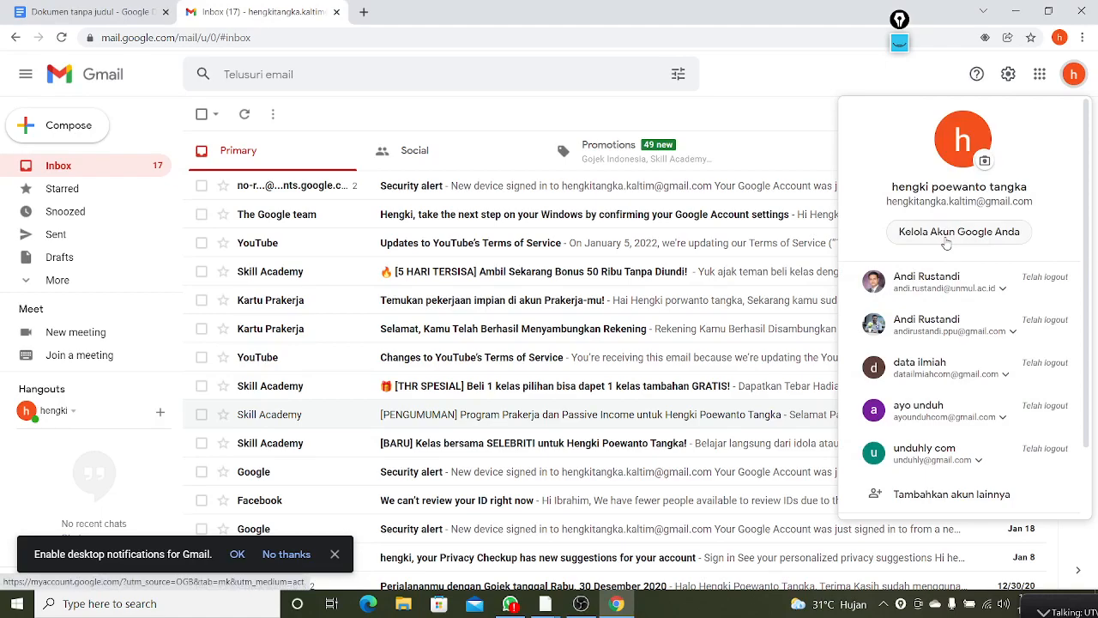
click(946, 243)
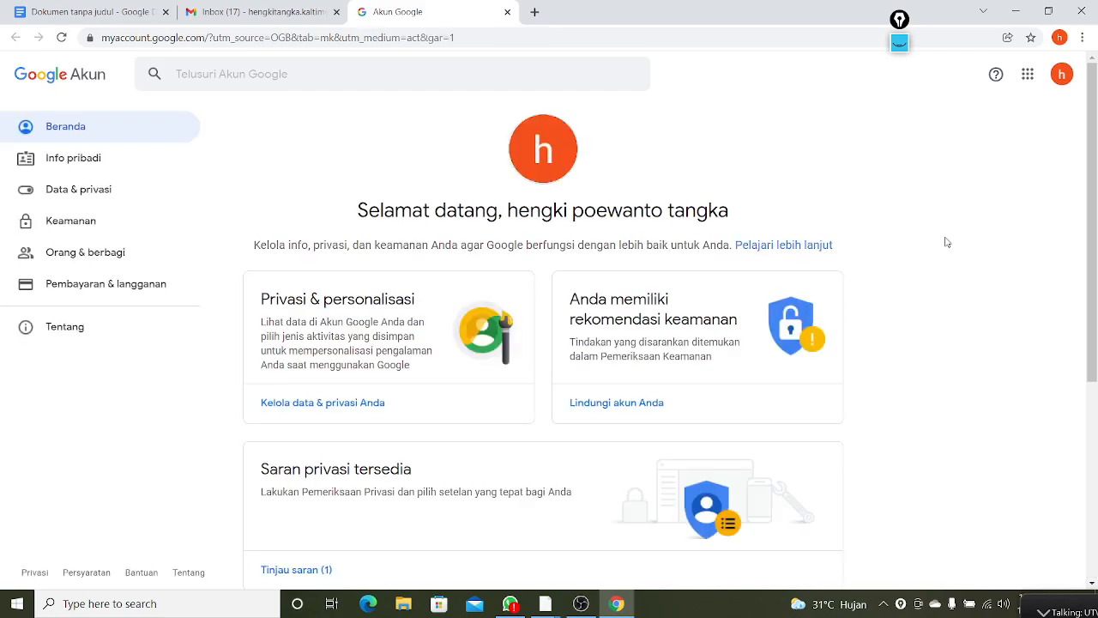
click(56, 160)
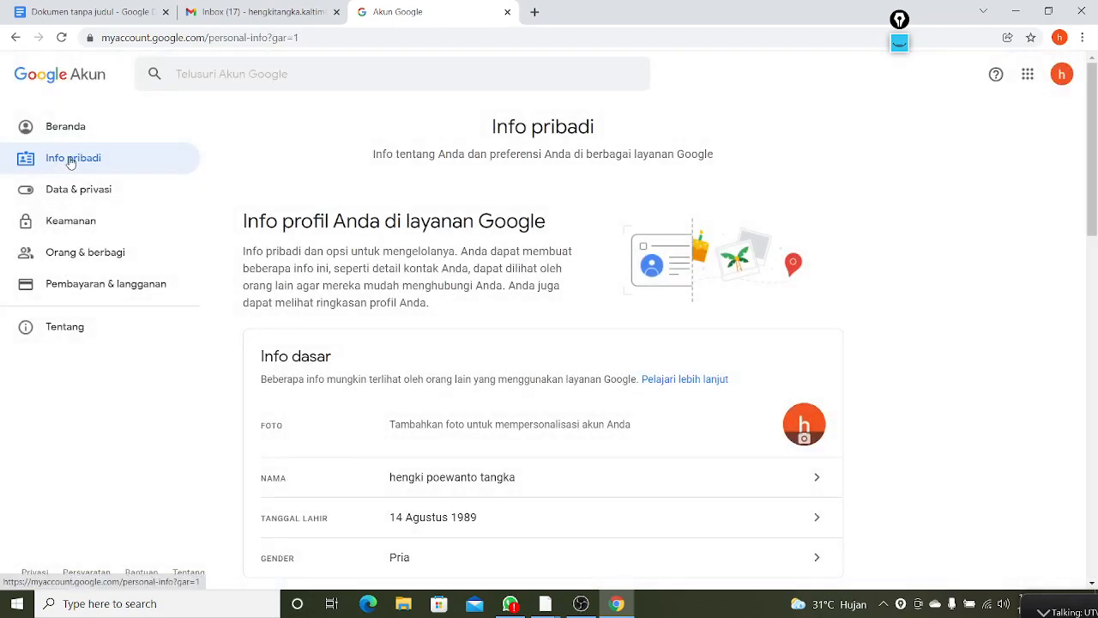
scroll(220, 227, down, 3)
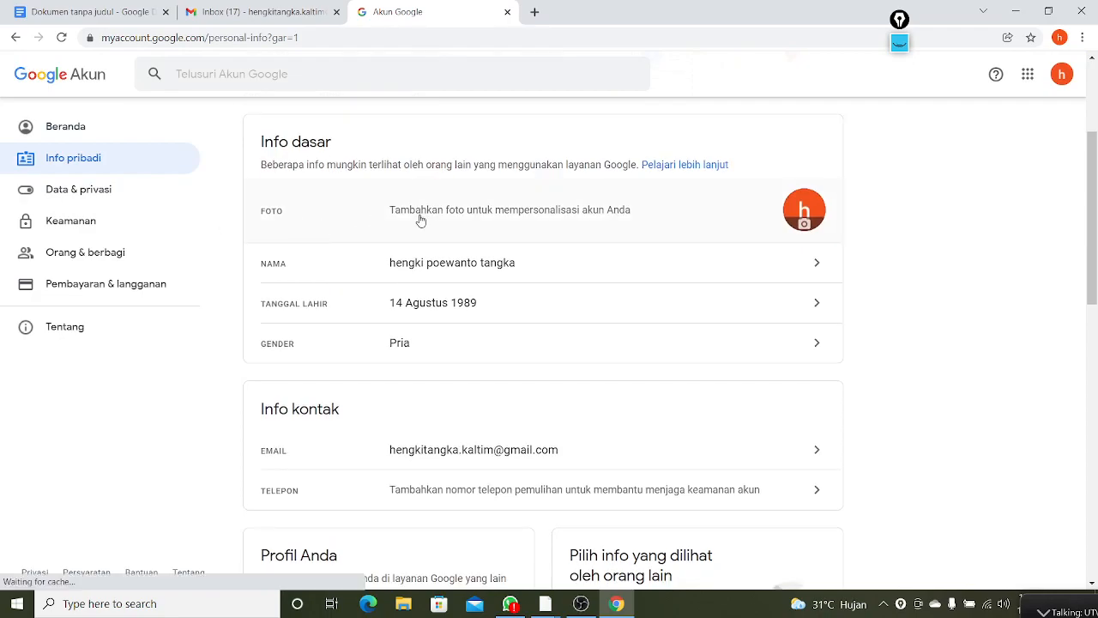
scroll(420, 216, down, 5)
scroll(423, 217, down, 5)
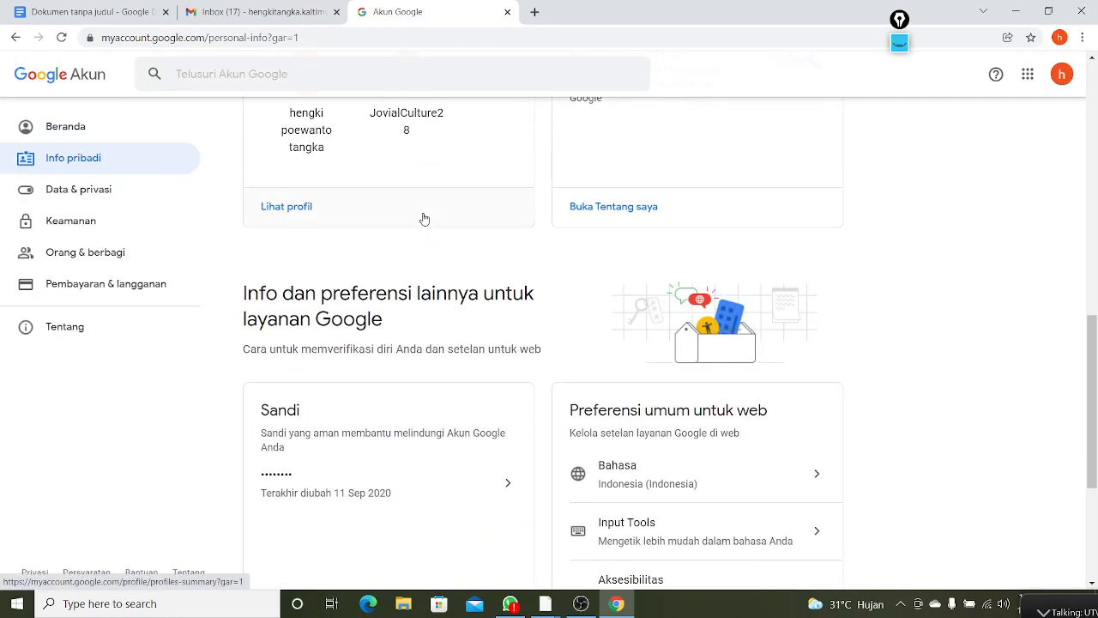
scroll(423, 217, down, 3)
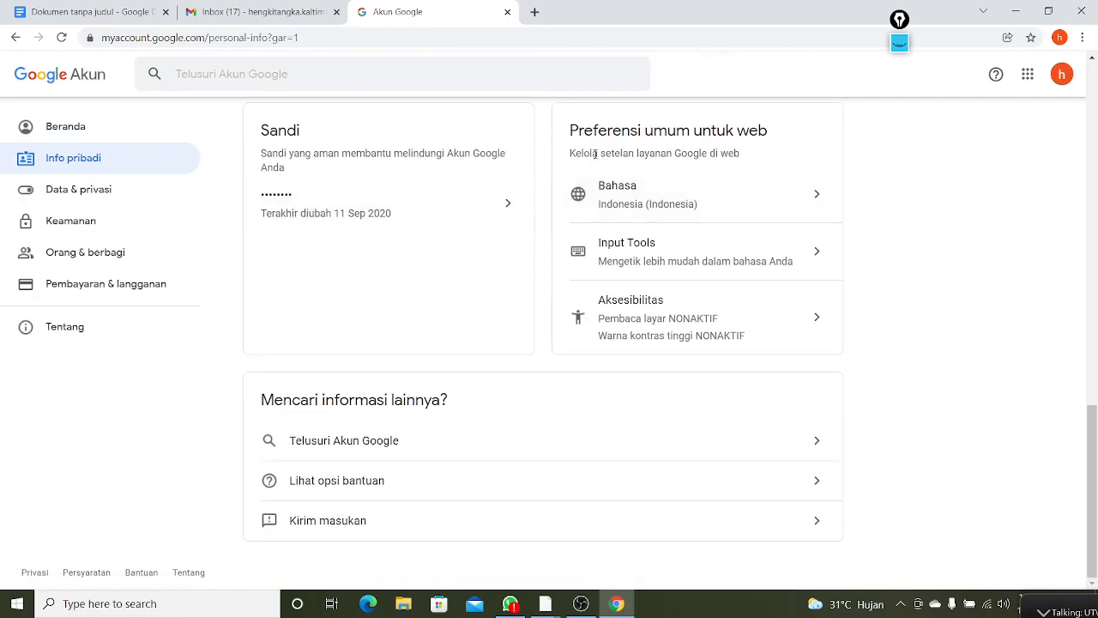
Show the Epic Pen annotations again and clear all of them from the screen.
click(899, 42)
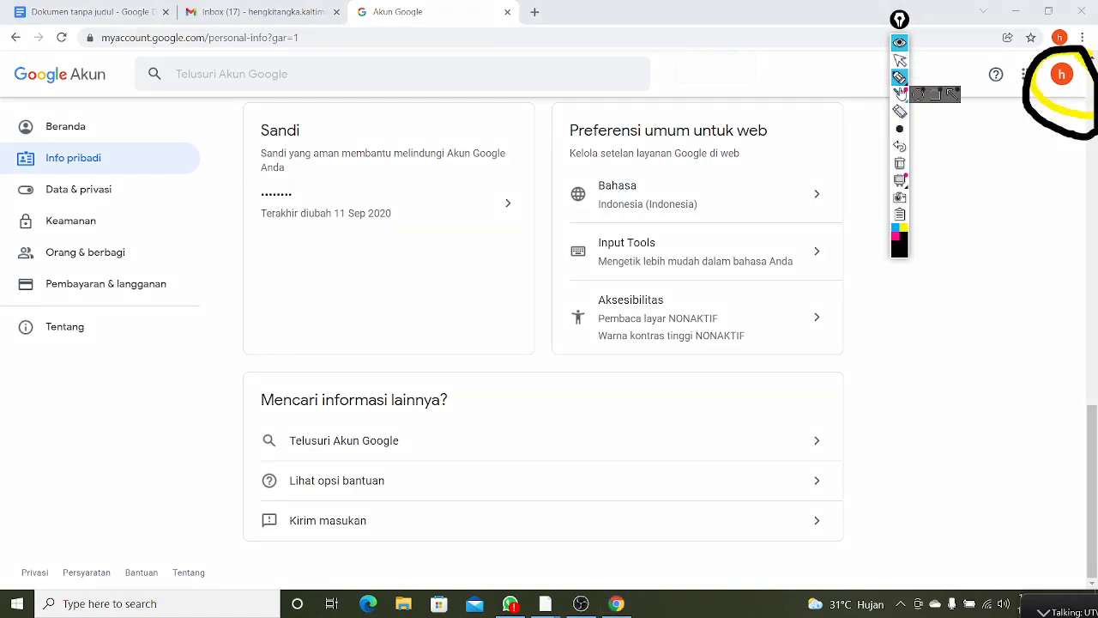
click(899, 163)
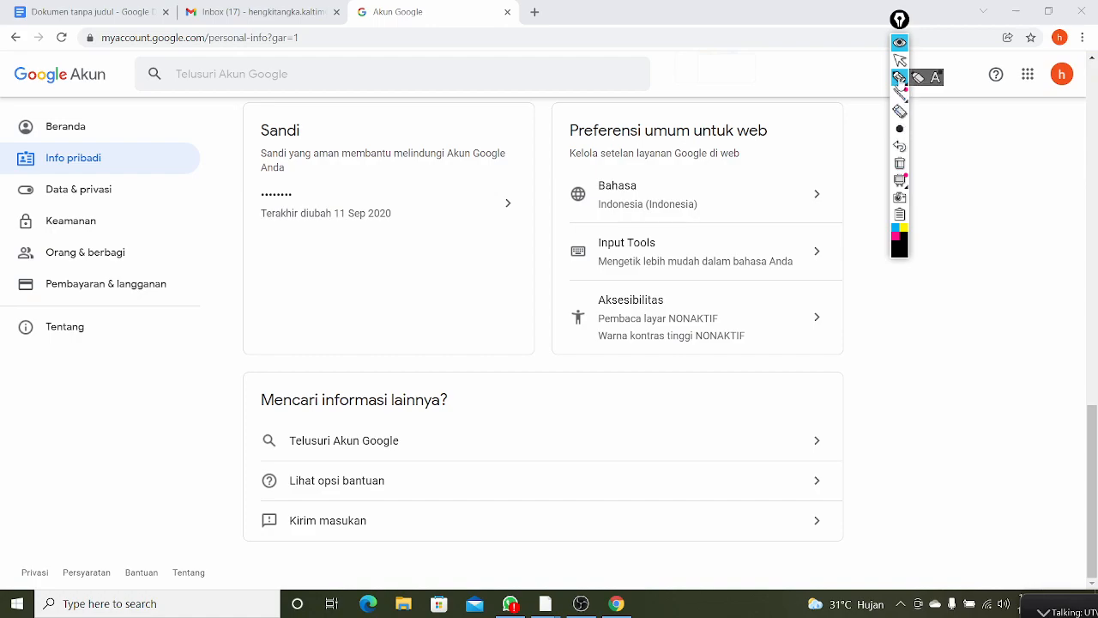
Outline the Bahasa entry under Preferensi umum untuk web with the black pen and hide the annotations.
mouse_move(553, 152)
mouse_down()
mouse_move(573, 216)
mouse_move(836, 222)
mouse_move(776, 148)
mouse_move(554, 154)
mouse_up()
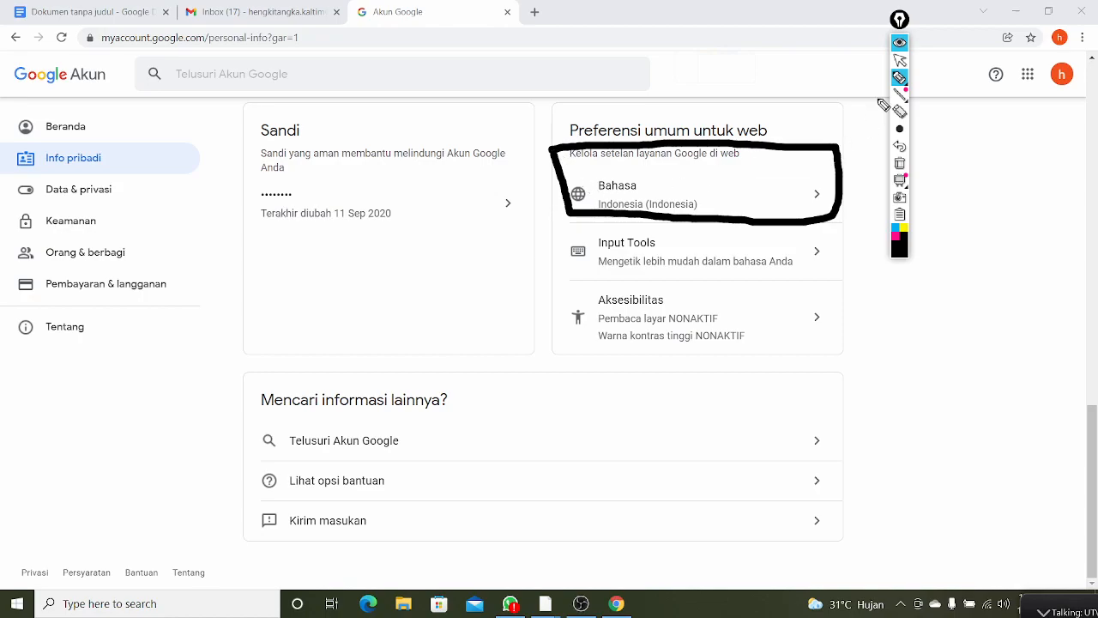
click(899, 42)
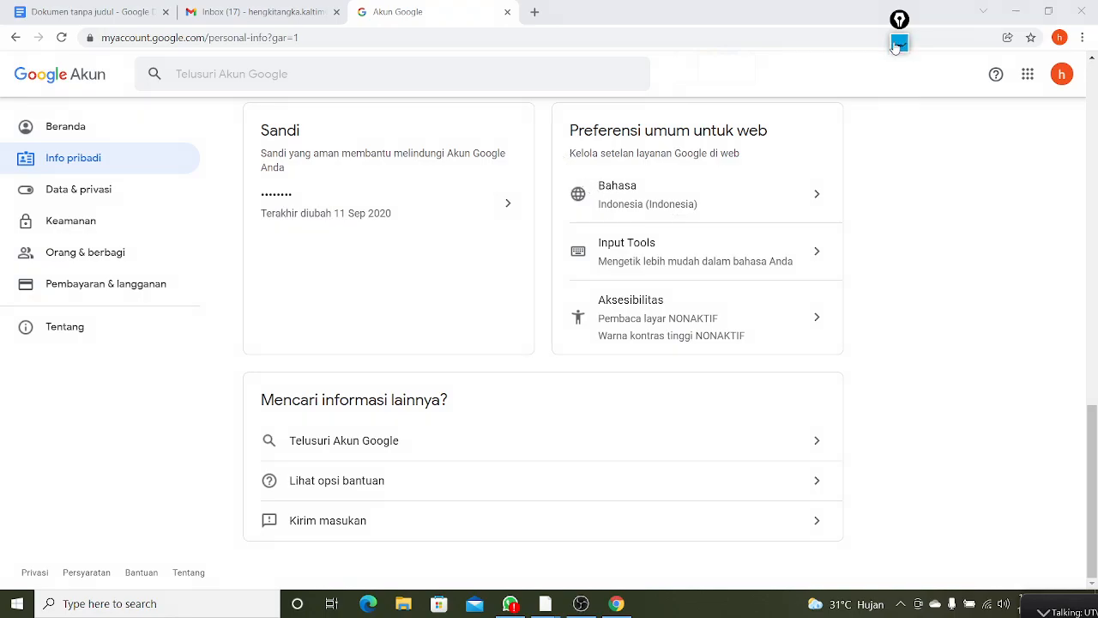
Open the Bahasa settings of the Google Account and highlight the Bahasa Pilihan heading.
click(819, 200)
scroll(611, 259, down, 1)
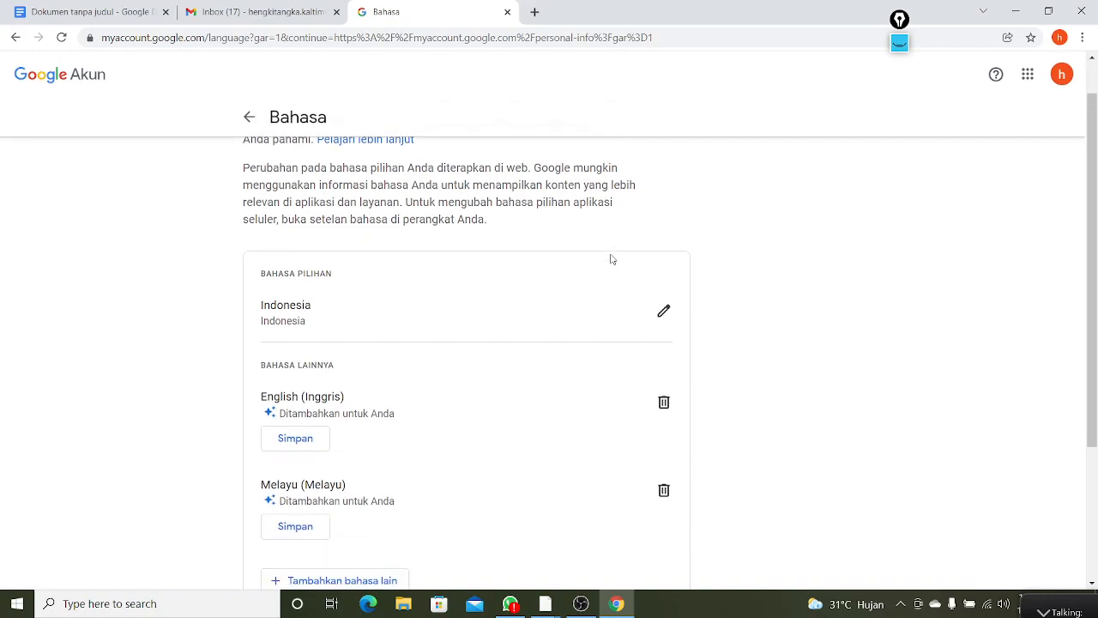
scroll(611, 259, down, 1)
scroll(395, 283, up, 1)
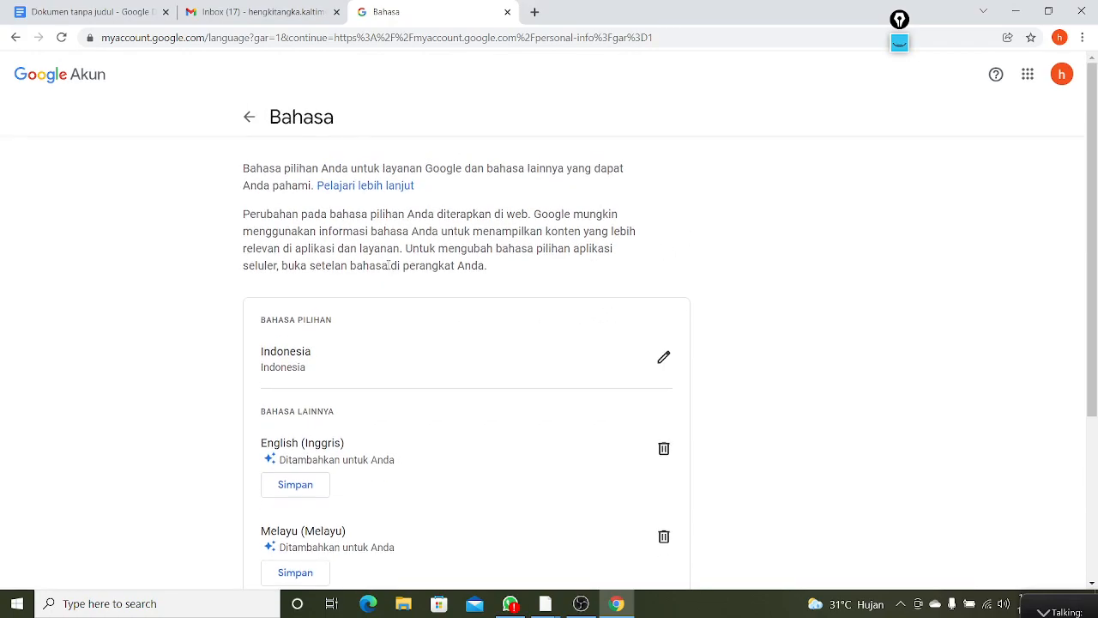
scroll(315, 324, down, 1)
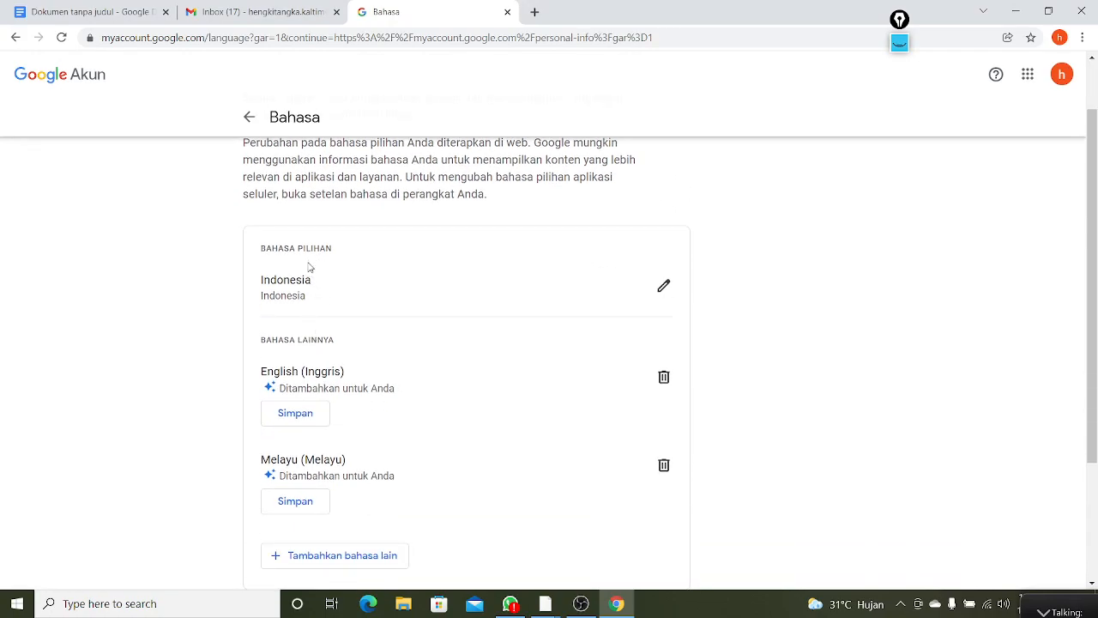
drag(262, 248, 339, 251)
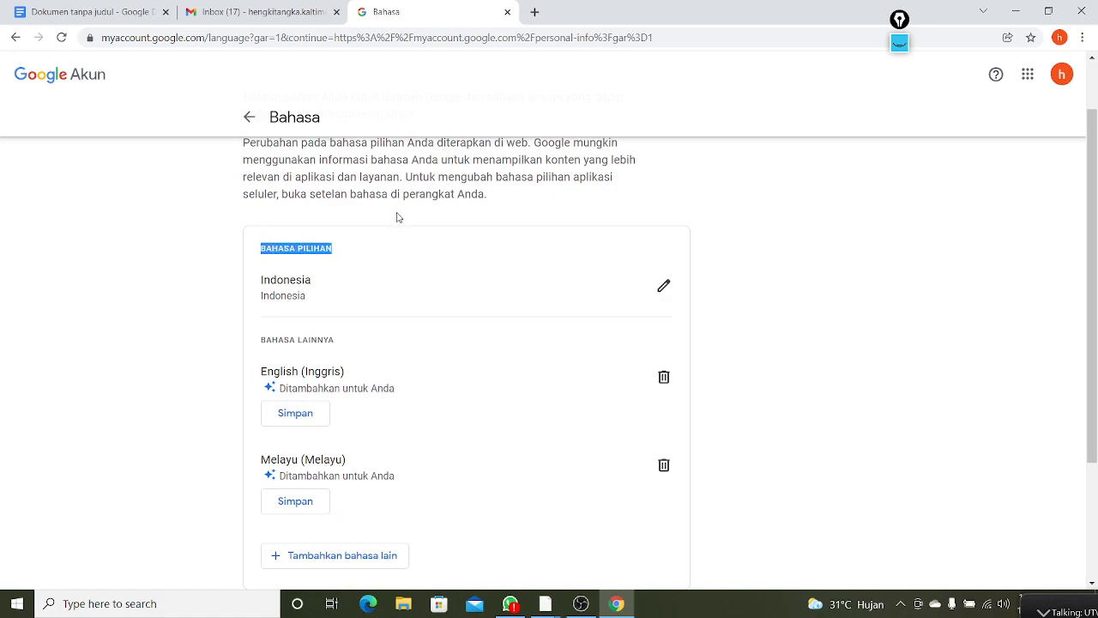
Check the Alat commands in the untitled Google Docs document, and return to the Bahasa settings page.
click(86, 12)
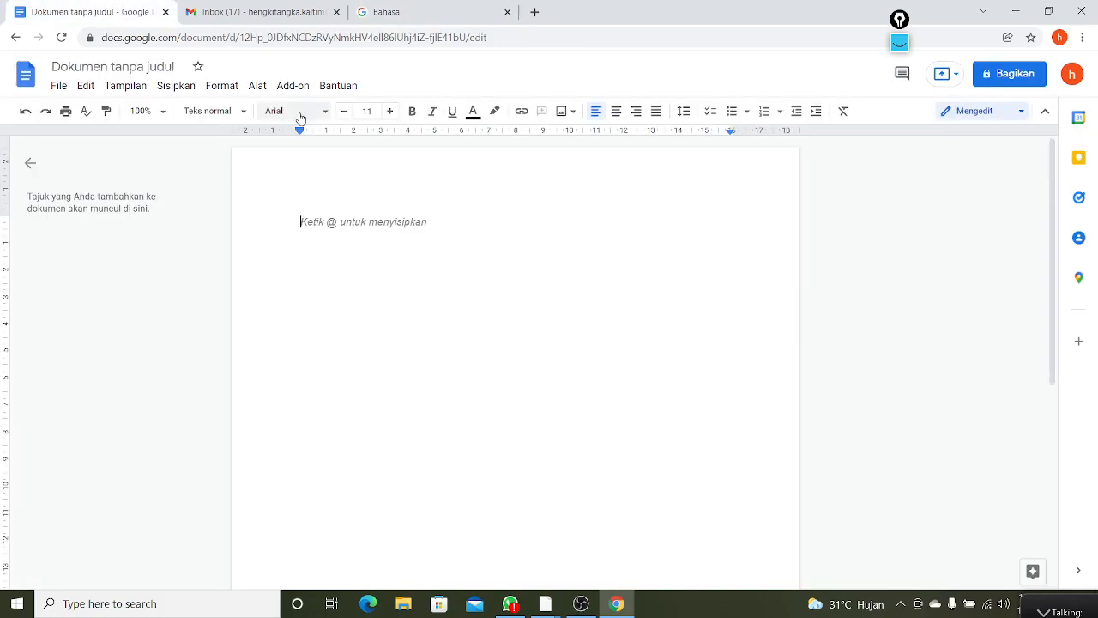
click(256, 85)
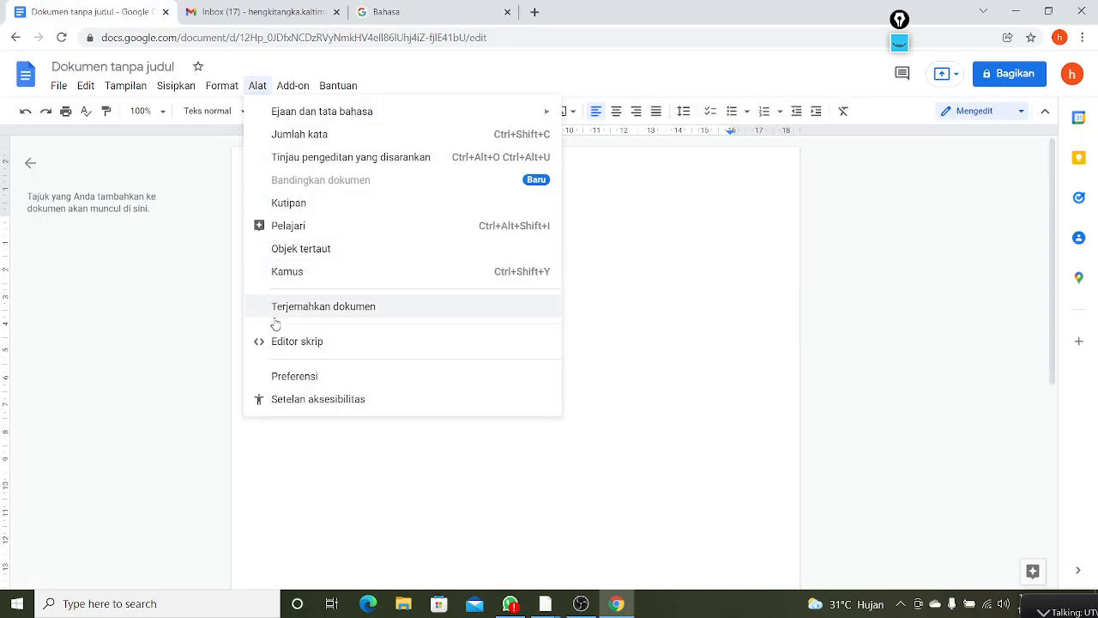
click(404, 7)
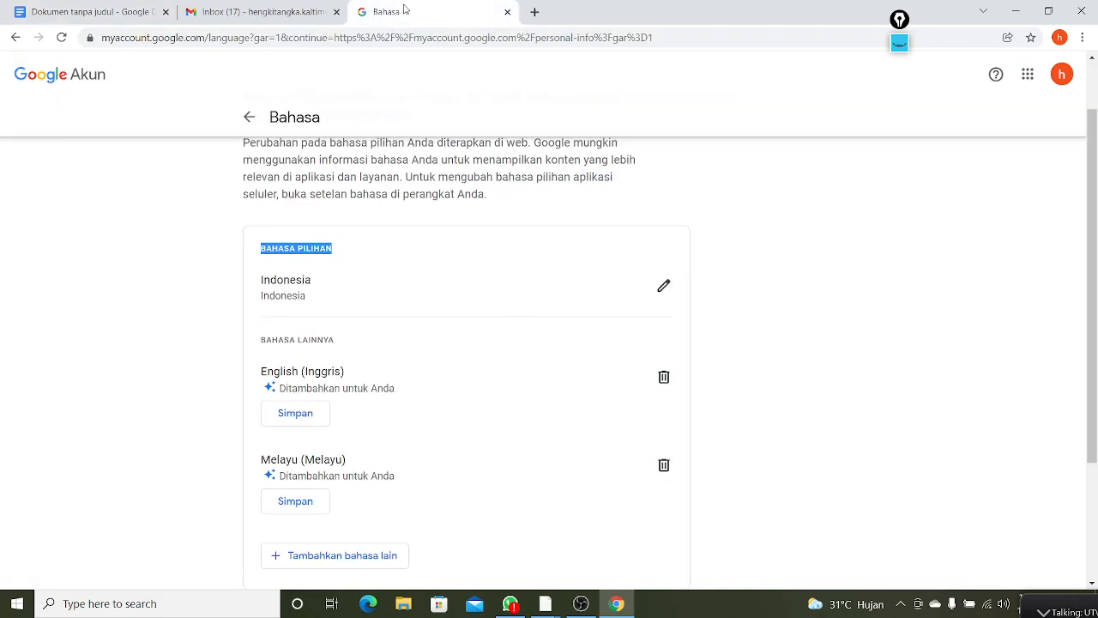
click(662, 291)
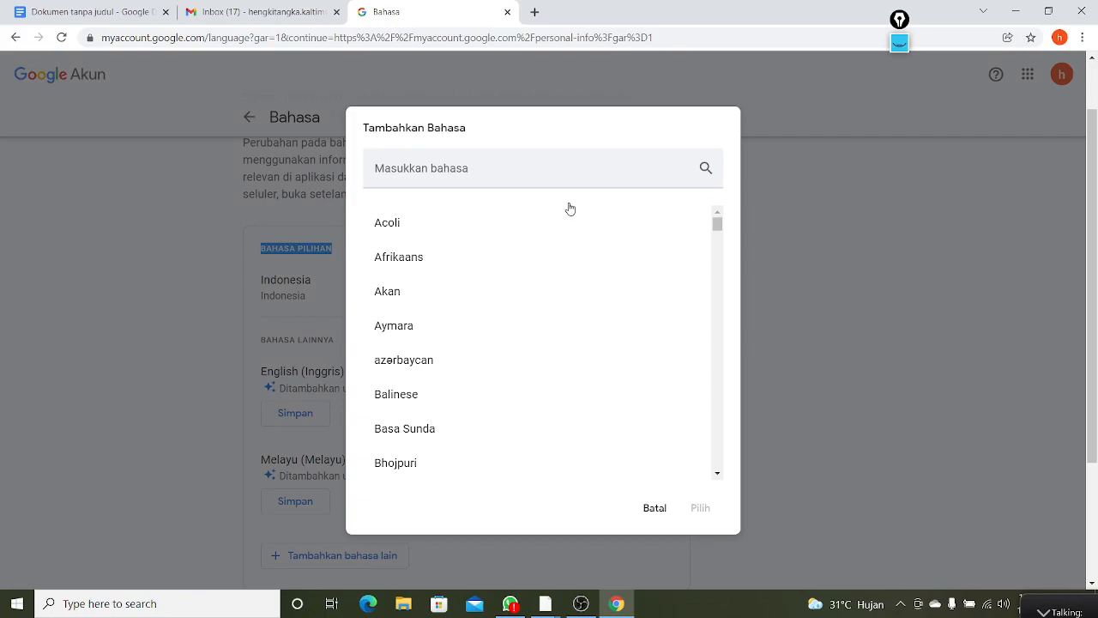
click(468, 168)
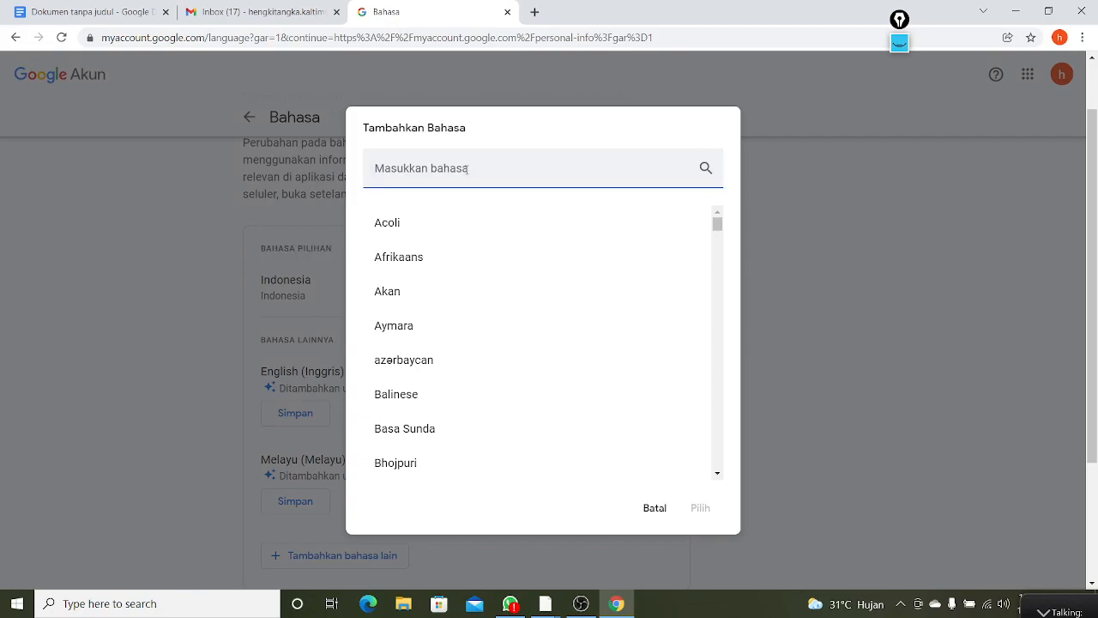
text(engl)
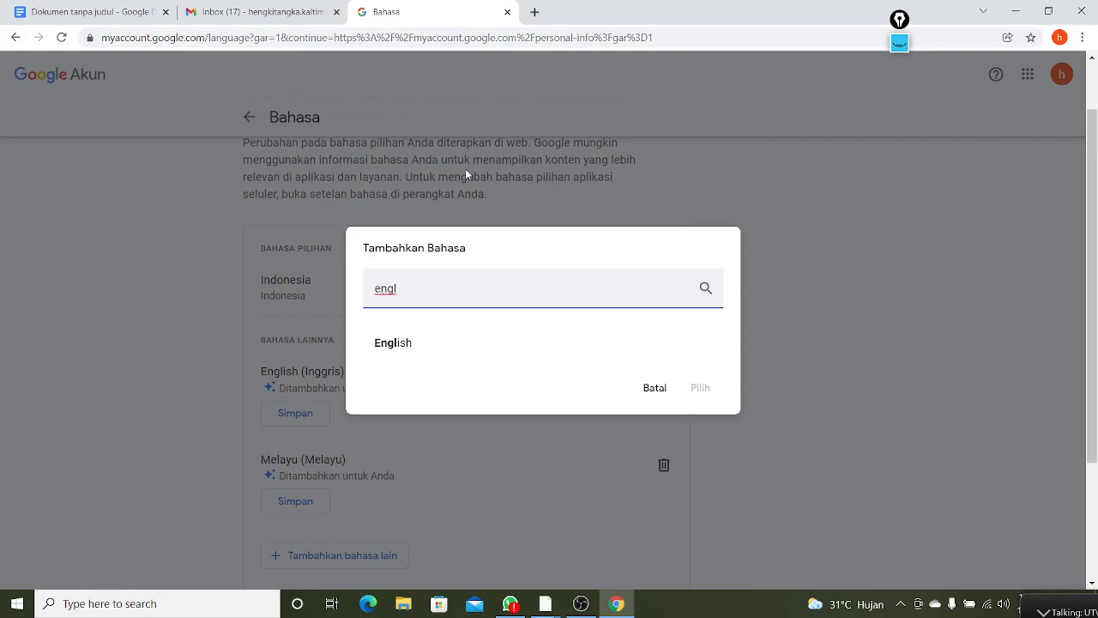
click(403, 344)
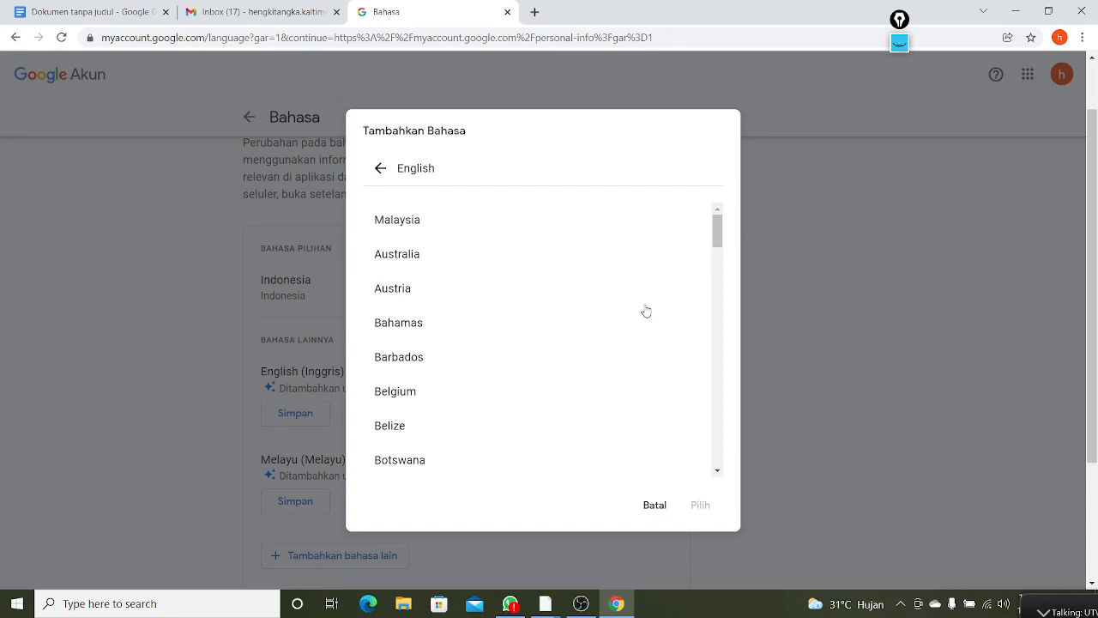
Clear the old annotation, circle the dialog's Batal and Pilih choices in black, and cancel the language dialog with the annotations hidden.
click(899, 43)
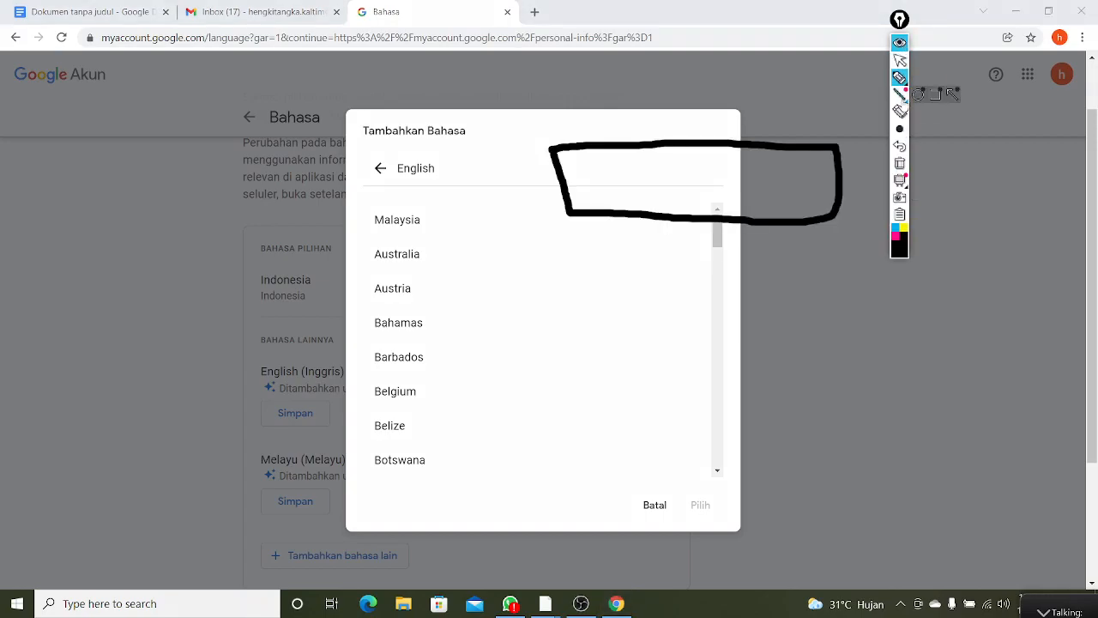
click(899, 163)
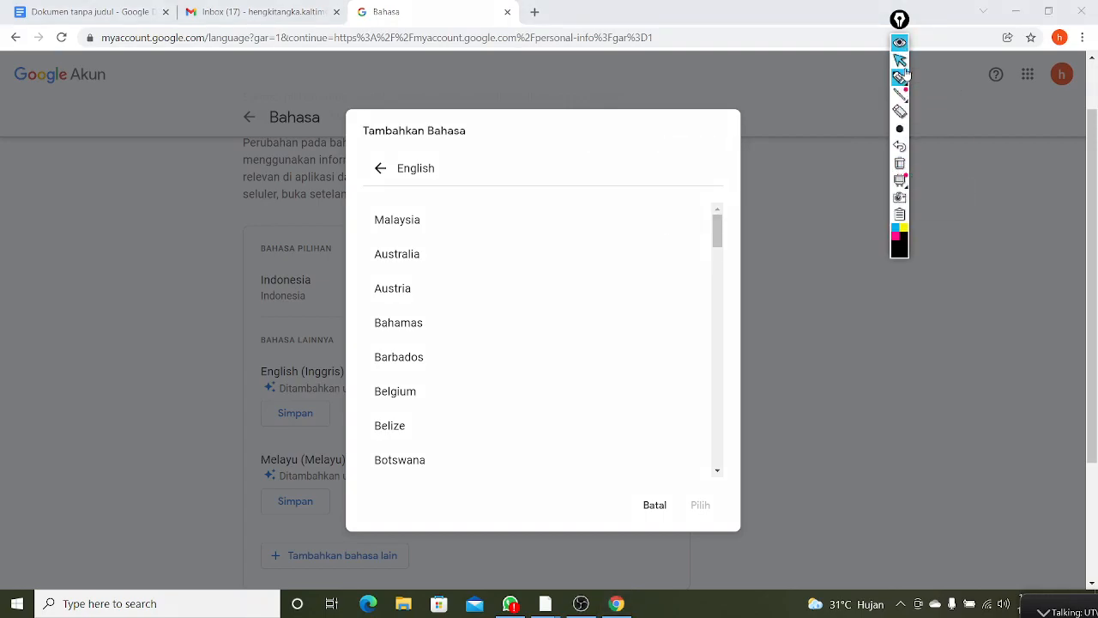
mouse_move(654, 455)
mouse_down()
mouse_move(605, 515)
mouse_move(772, 520)
mouse_move(645, 436)
mouse_move(632, 459)
mouse_up()
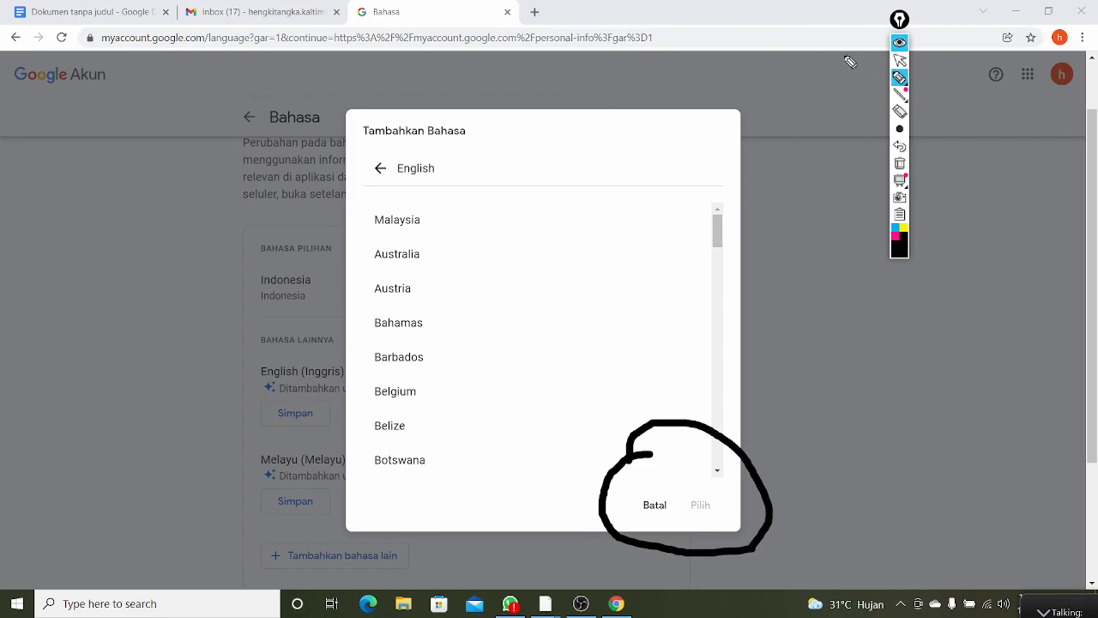
click(899, 42)
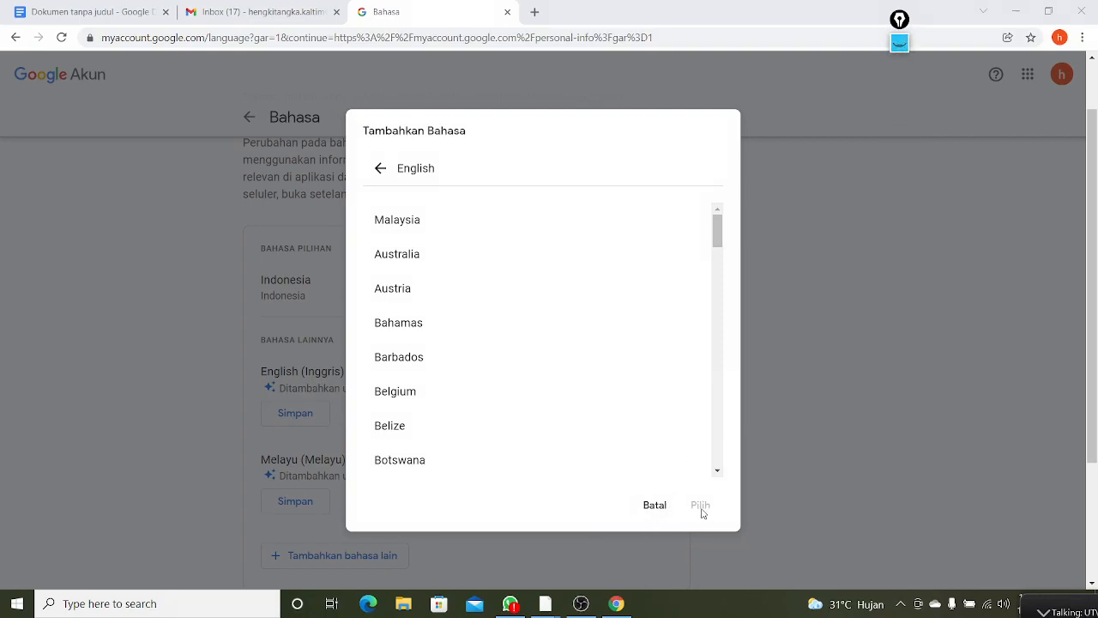
click(646, 506)
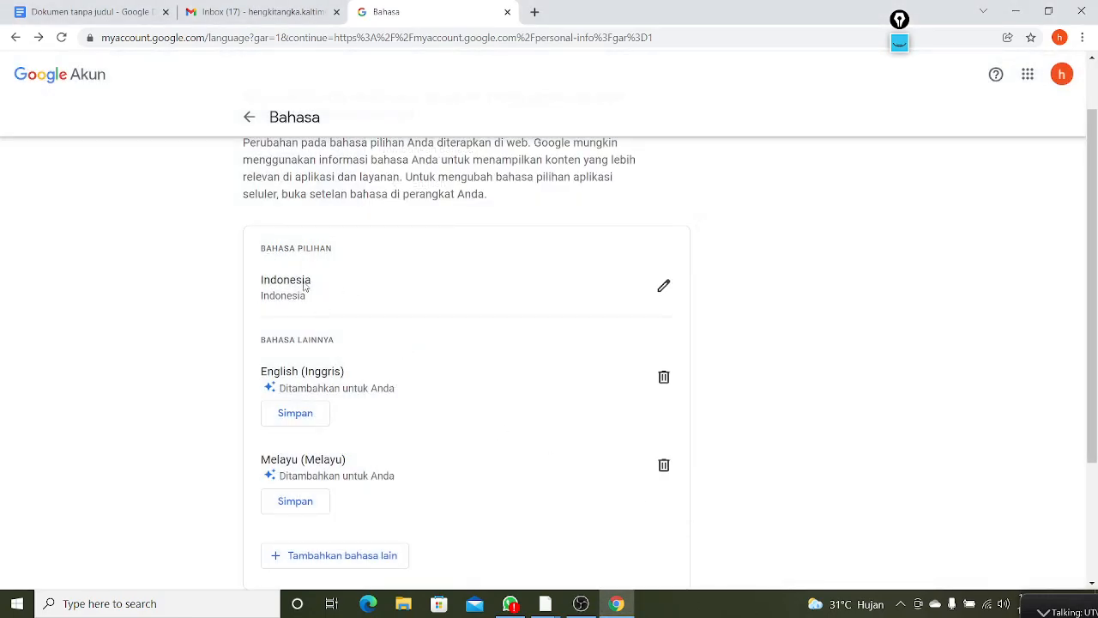
Set the account's preferred language to English with United States as the region.
click(662, 288)
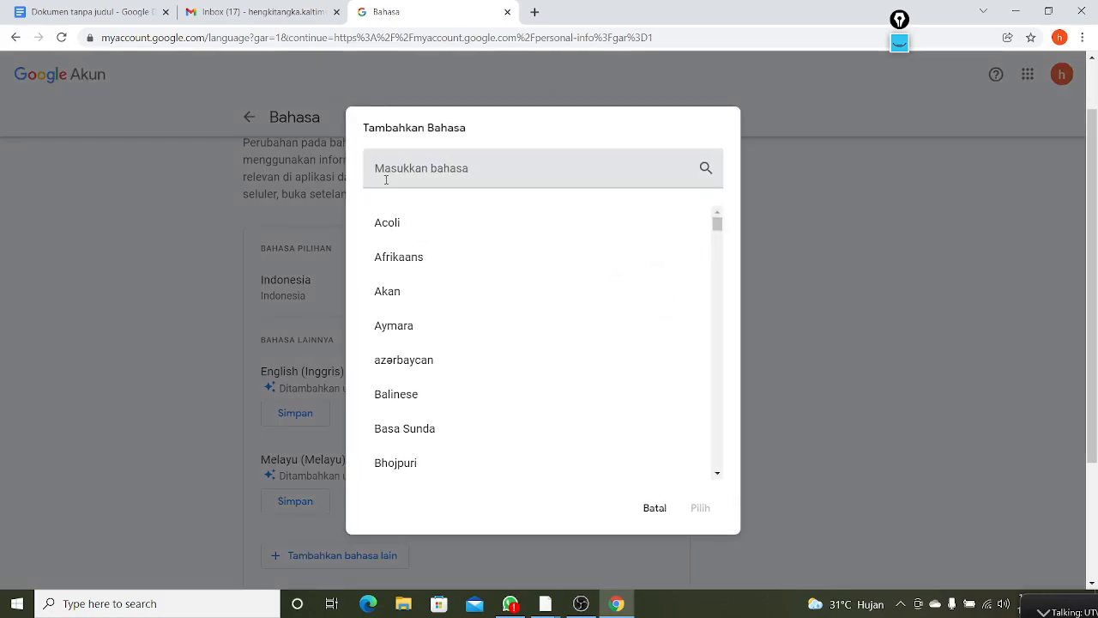
text(engli)
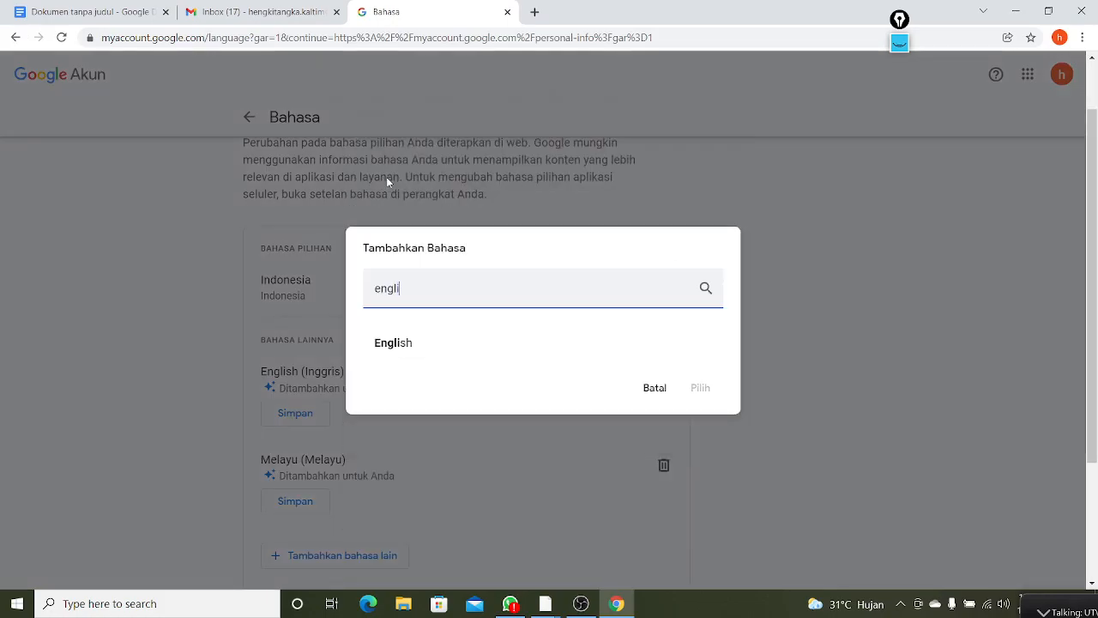
click(421, 345)
drag(716, 229, 718, 446)
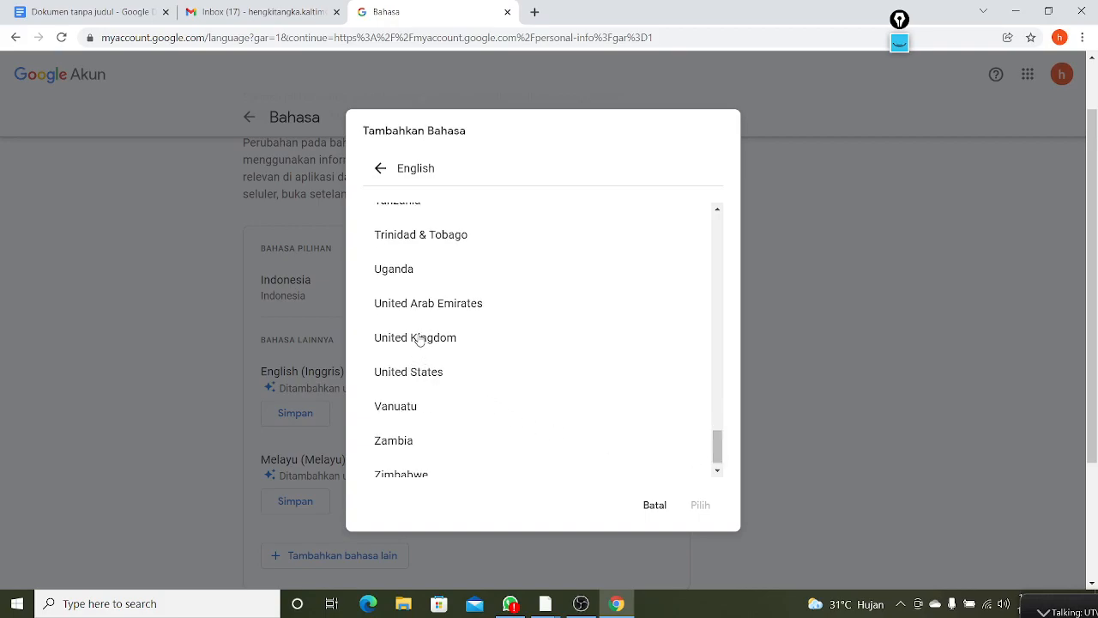
click(424, 372)
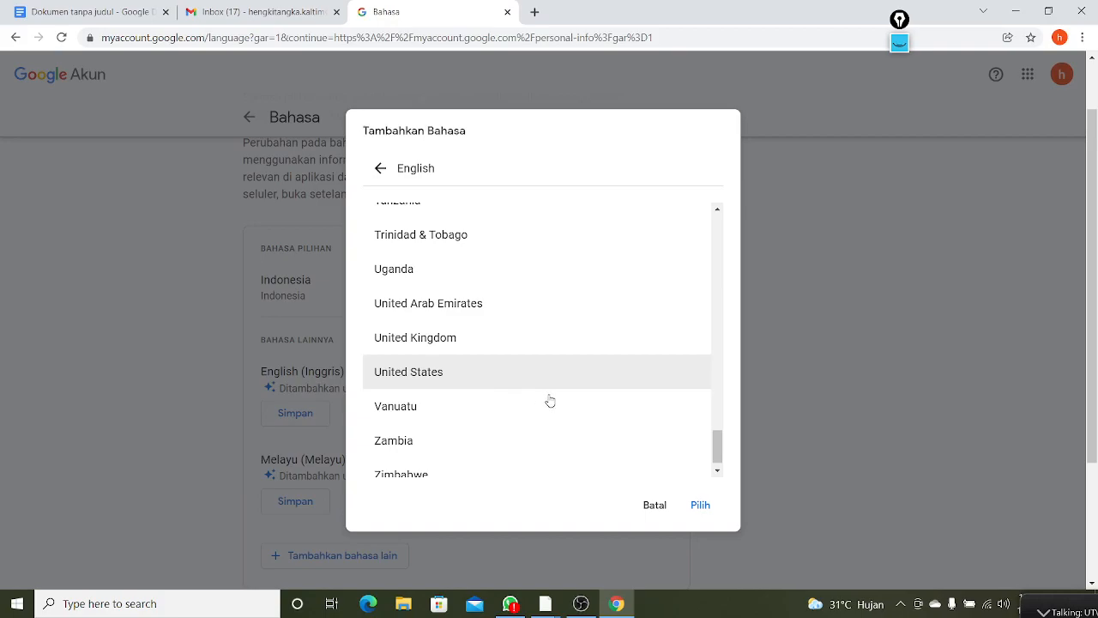
click(700, 506)
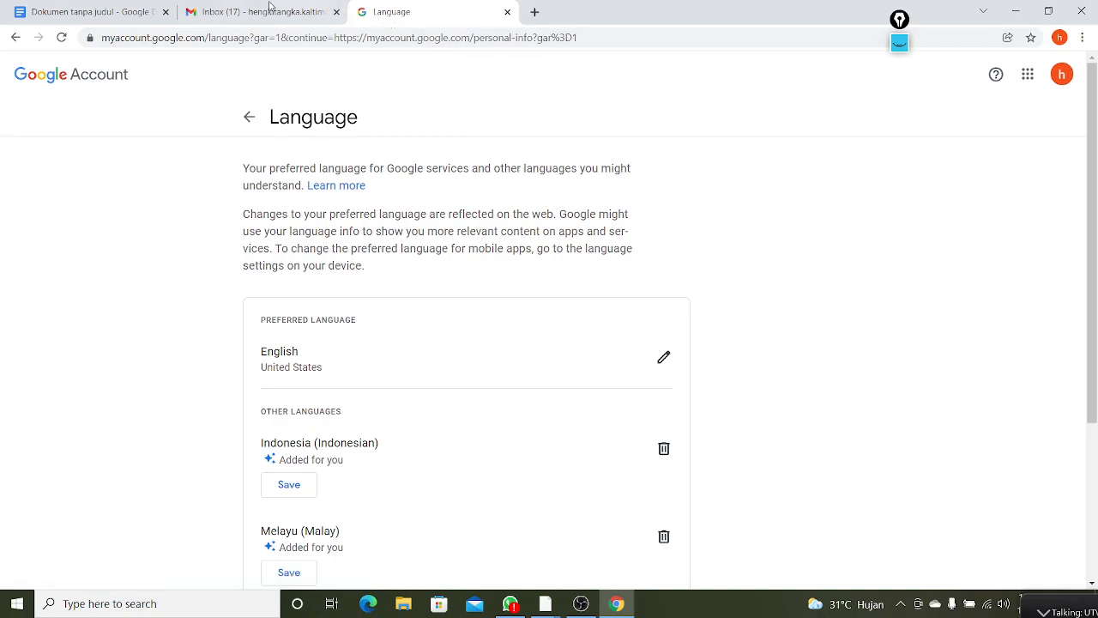
Reload the untitled Google Docs document in the new language and check its Tools commands.
click(79, 9)
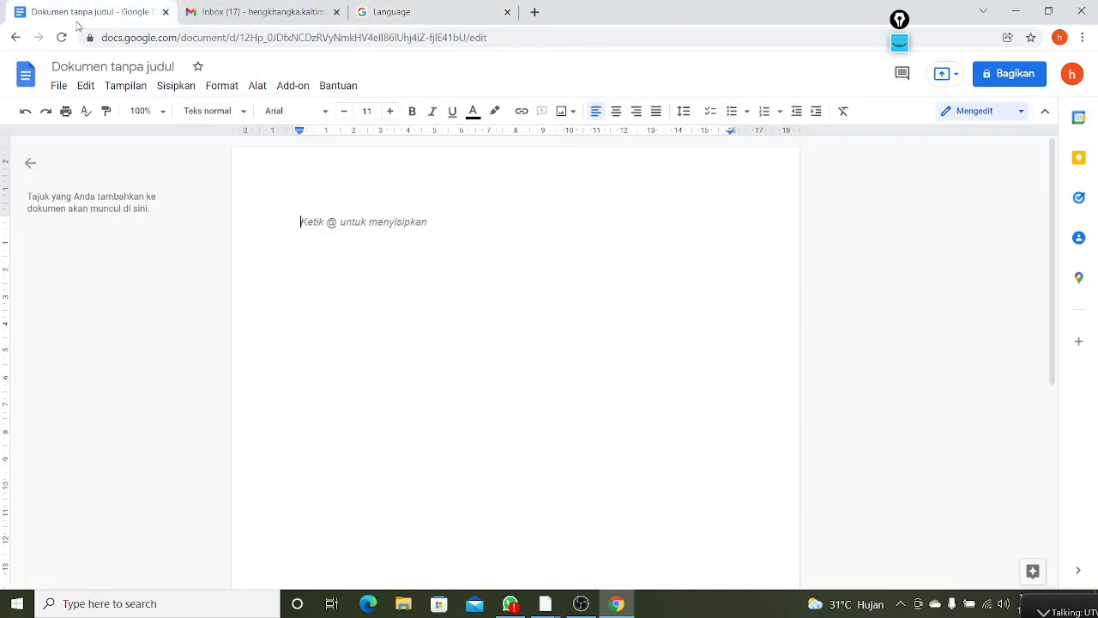
click(62, 39)
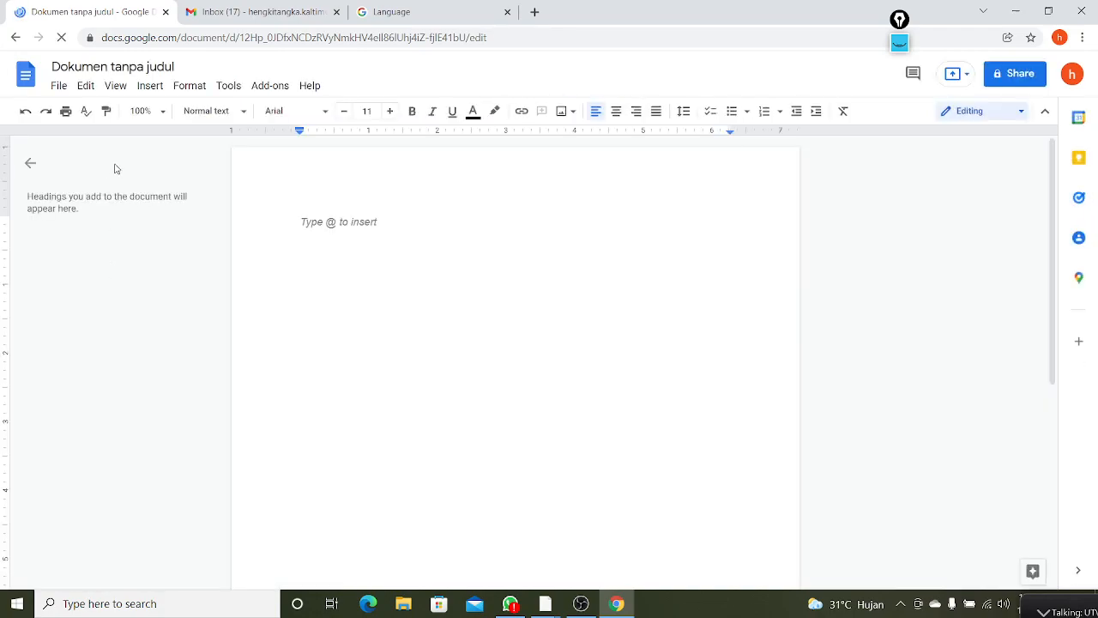
click(229, 89)
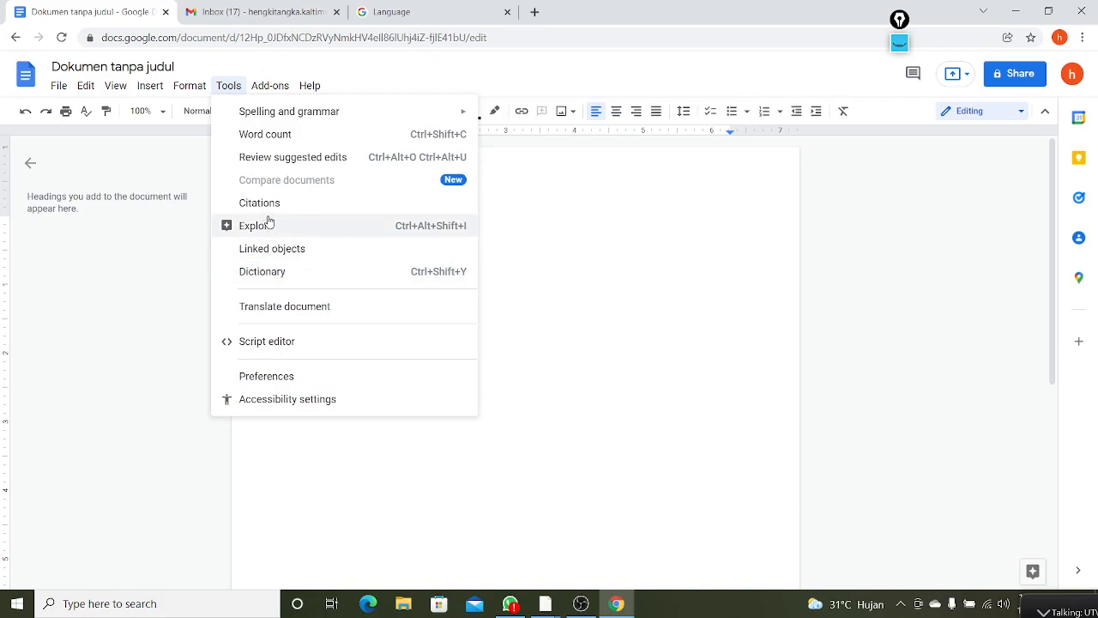
Close the old document and run a web search for google docs in place of the Language page.
click(165, 13)
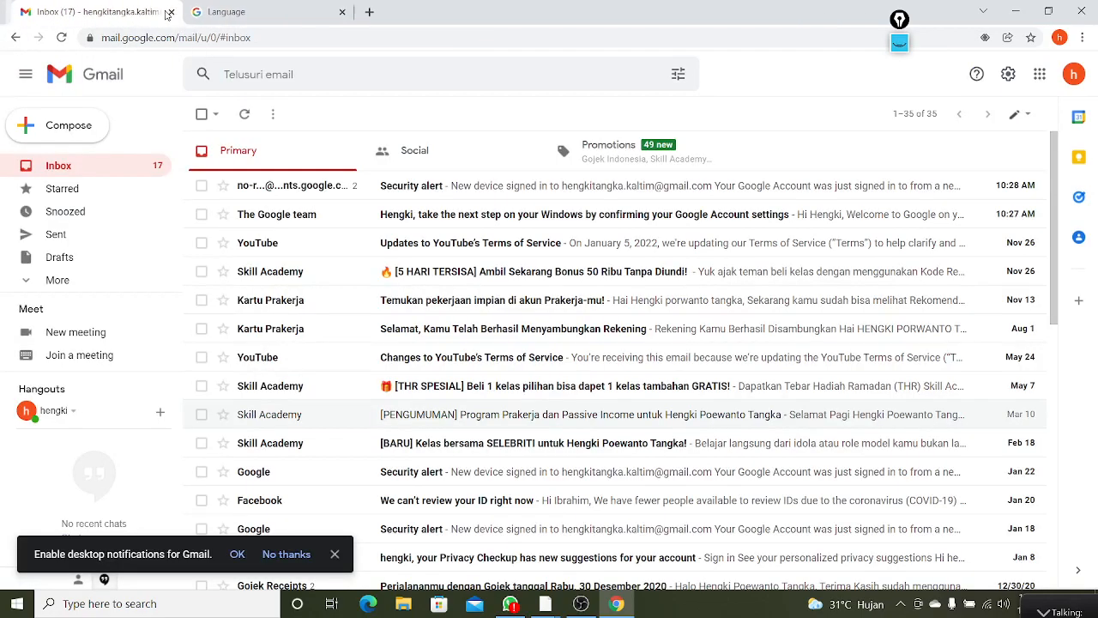
click(257, 12)
click(318, 40)
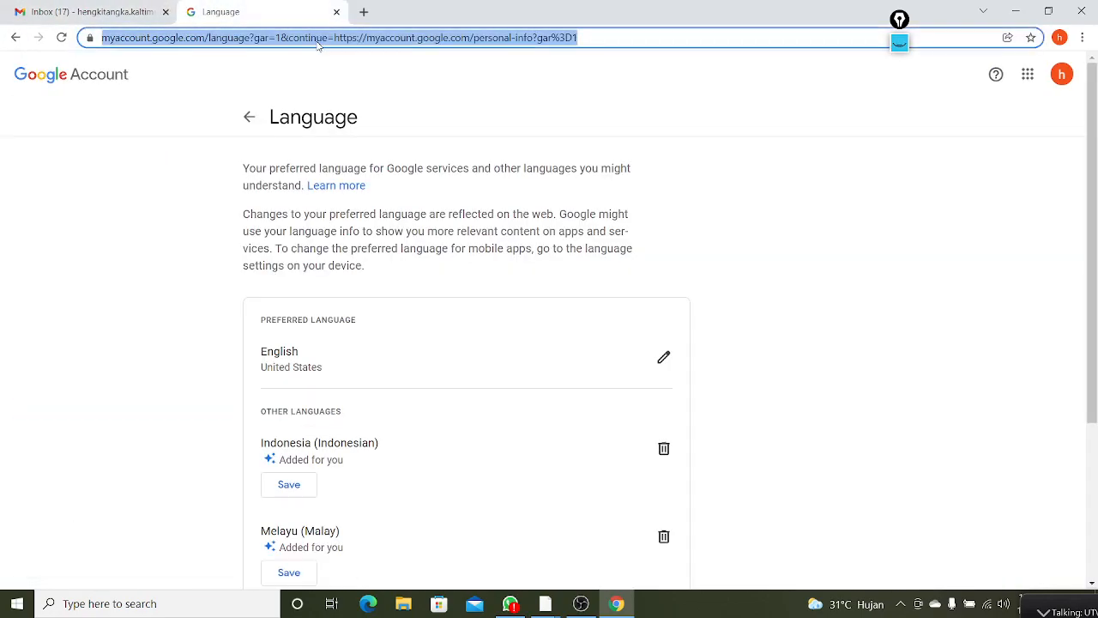
text(goog)
key(Return)
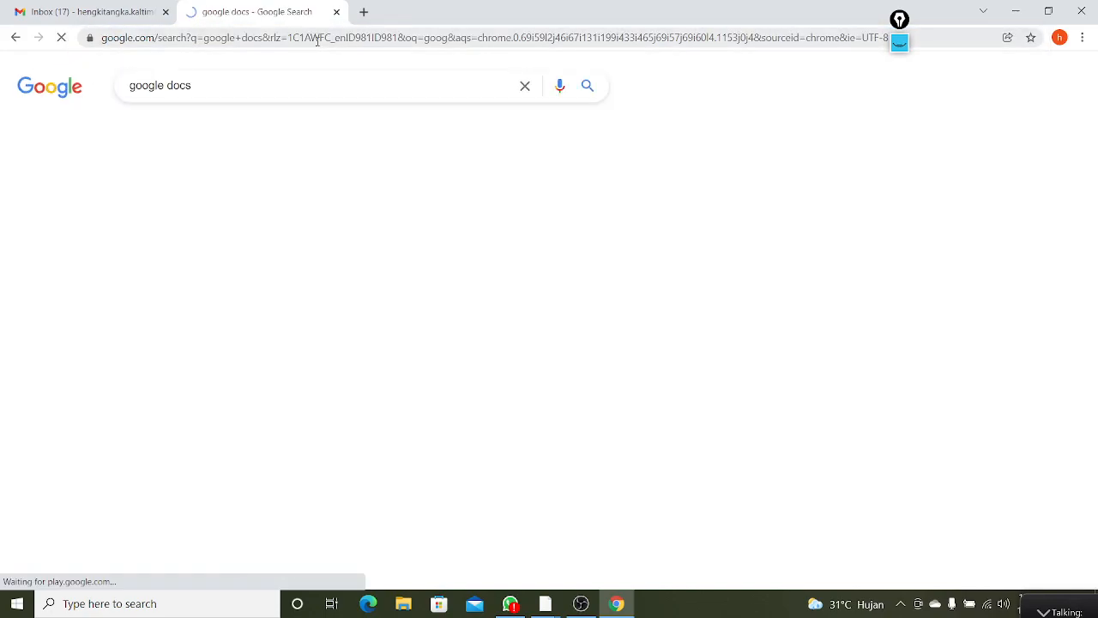
Open Google Docs from the search results and create a blank document.
click(186, 207)
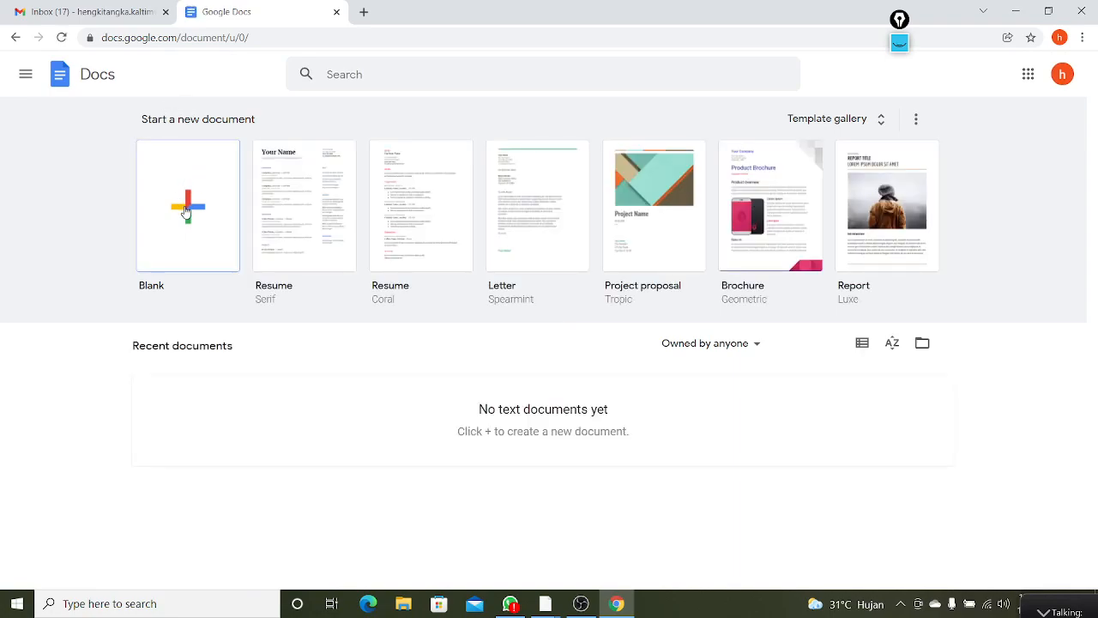
click(186, 209)
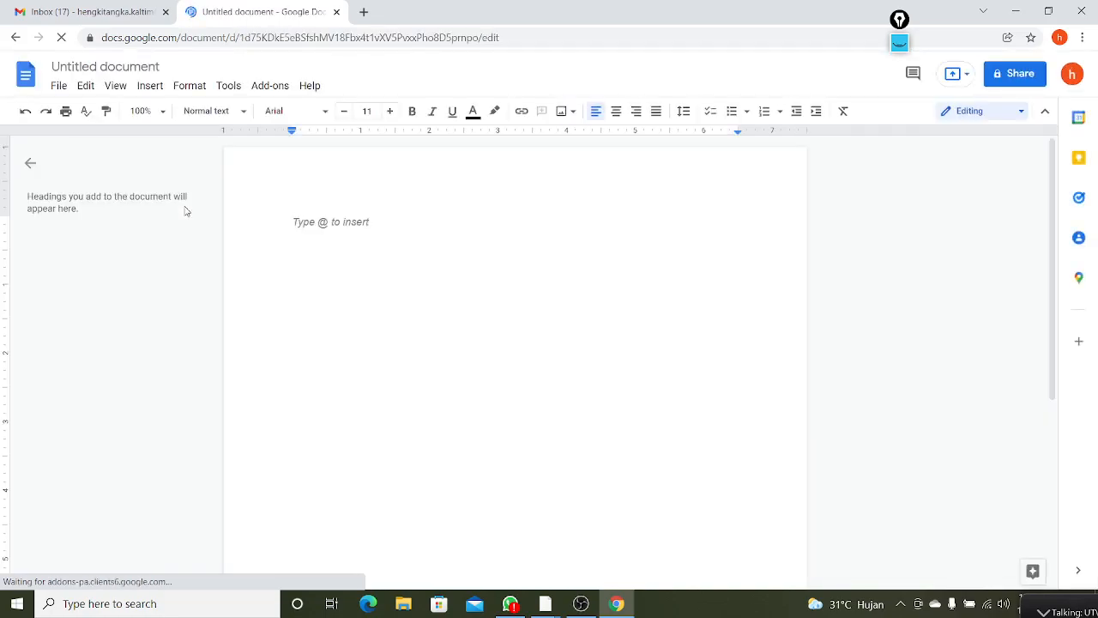
Look for the Voice typing command among the new document's Tools, keeping the screen annotations hidden.
click(232, 86)
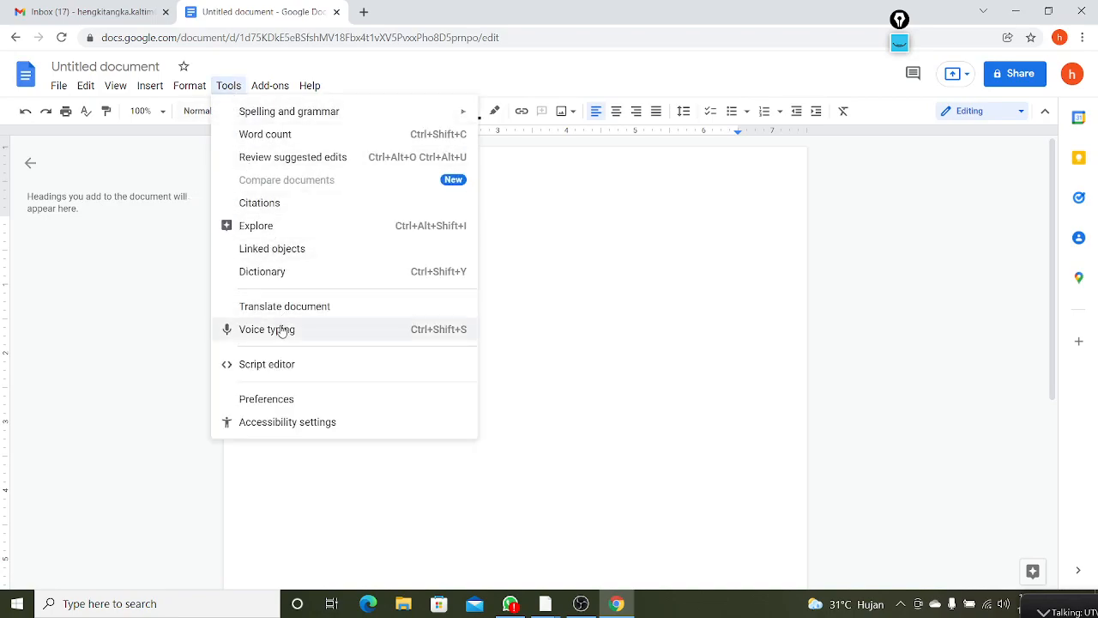
click(899, 43)
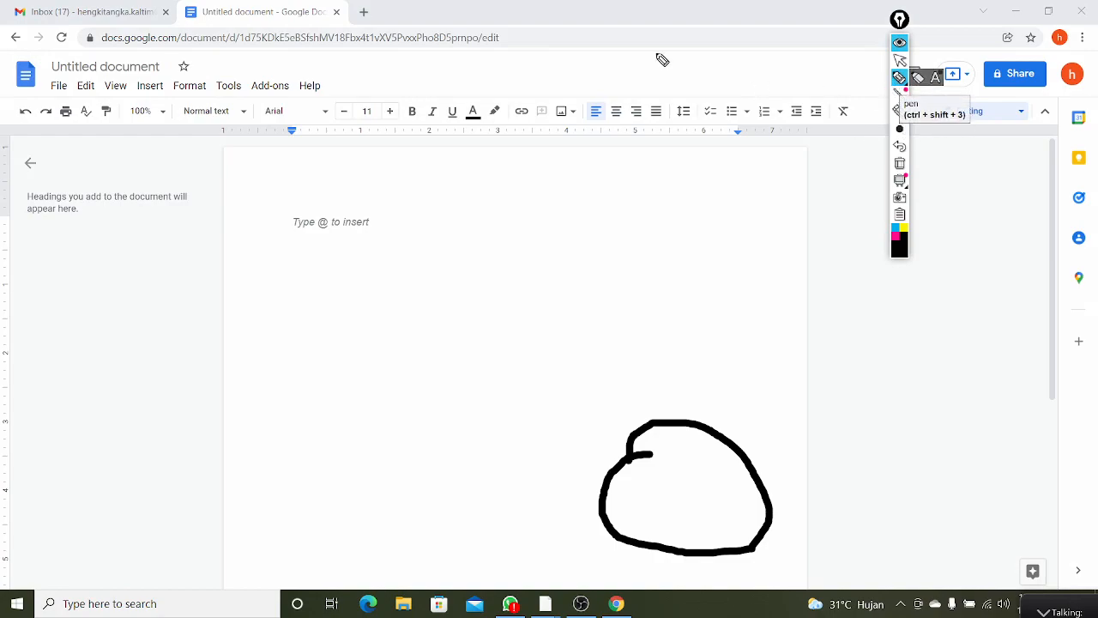
click(899, 43)
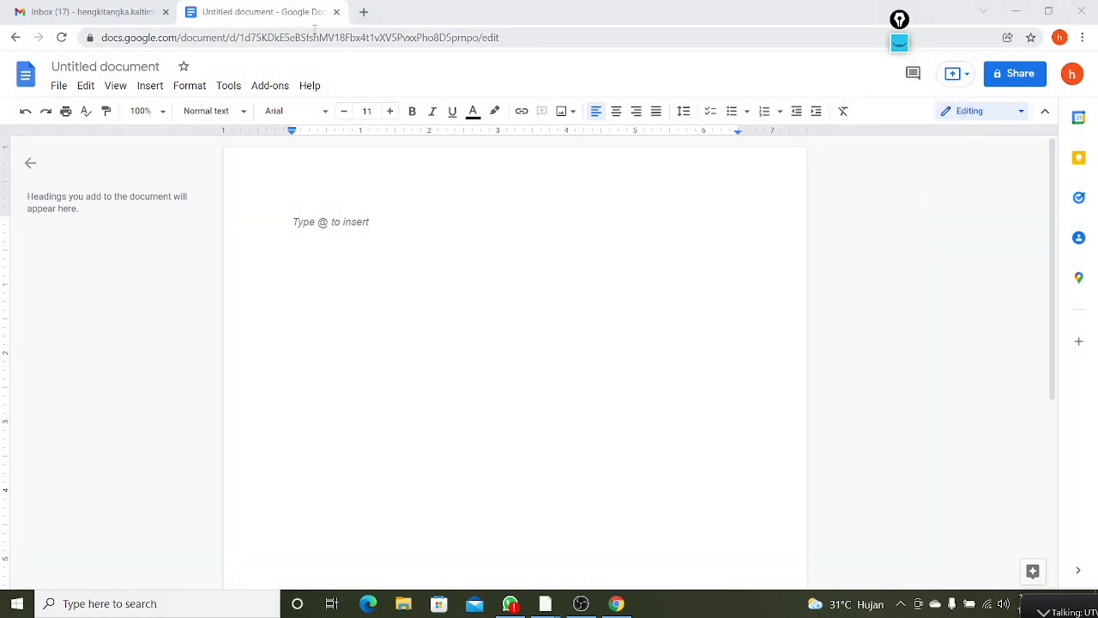
click(228, 86)
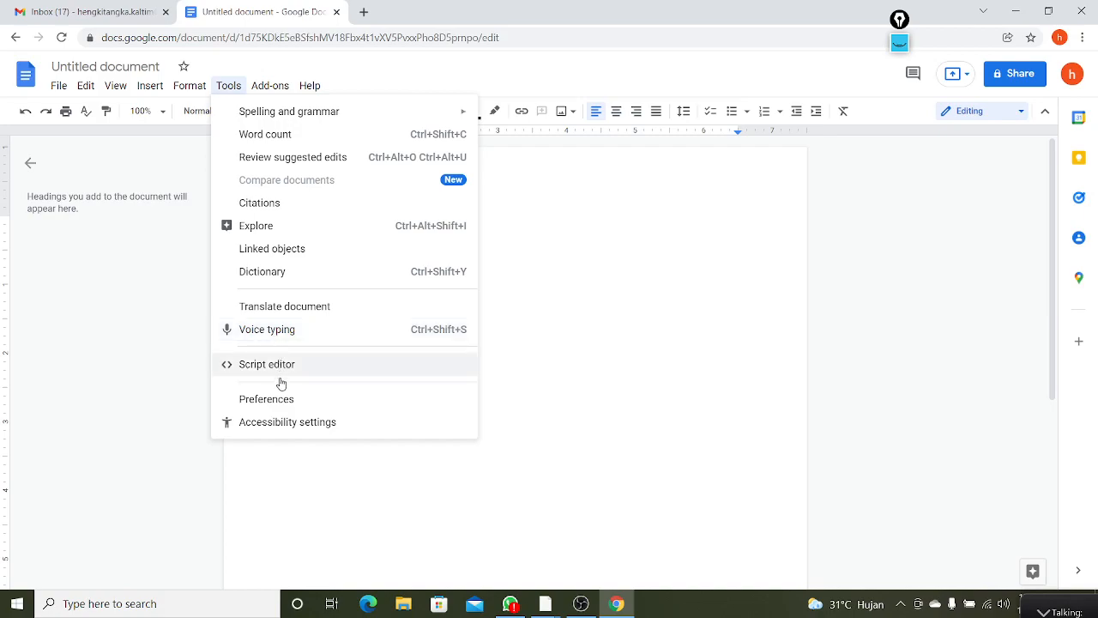
Start the Voice typing tool in the blank document.
click(285, 331)
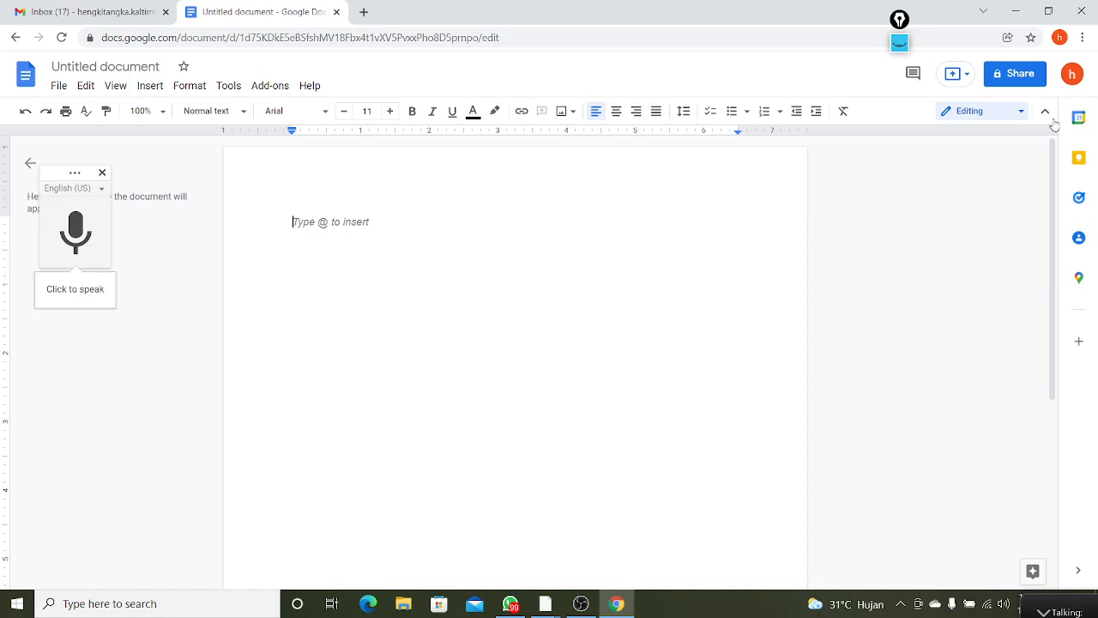
Circle the voice typing language selector with the annotation pen, and clear the drawings from the screen.
click(905, 49)
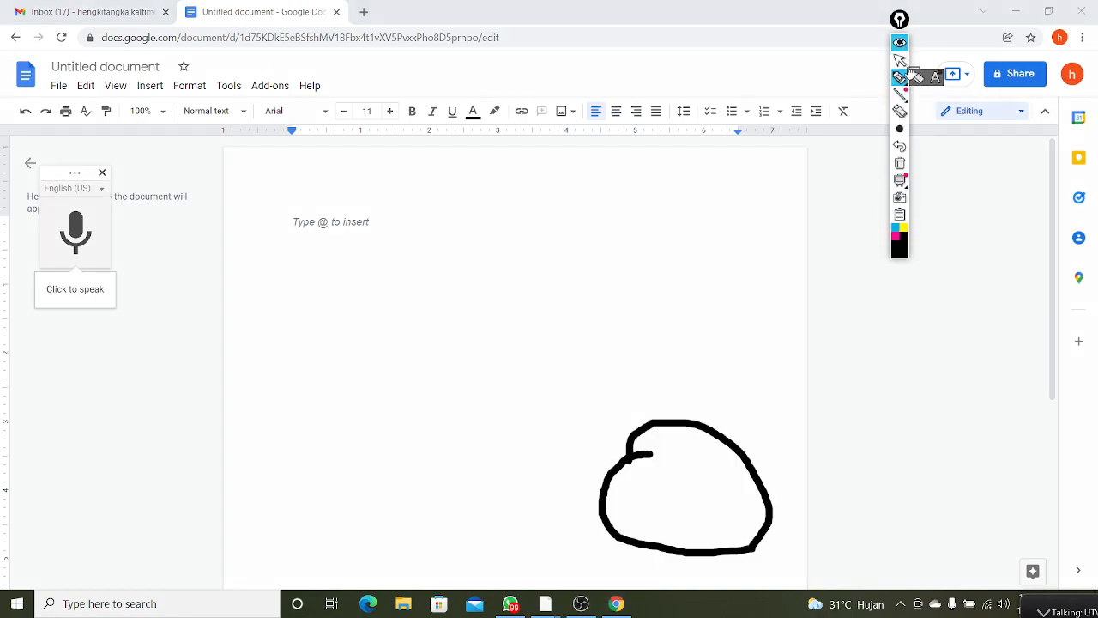
click(899, 163)
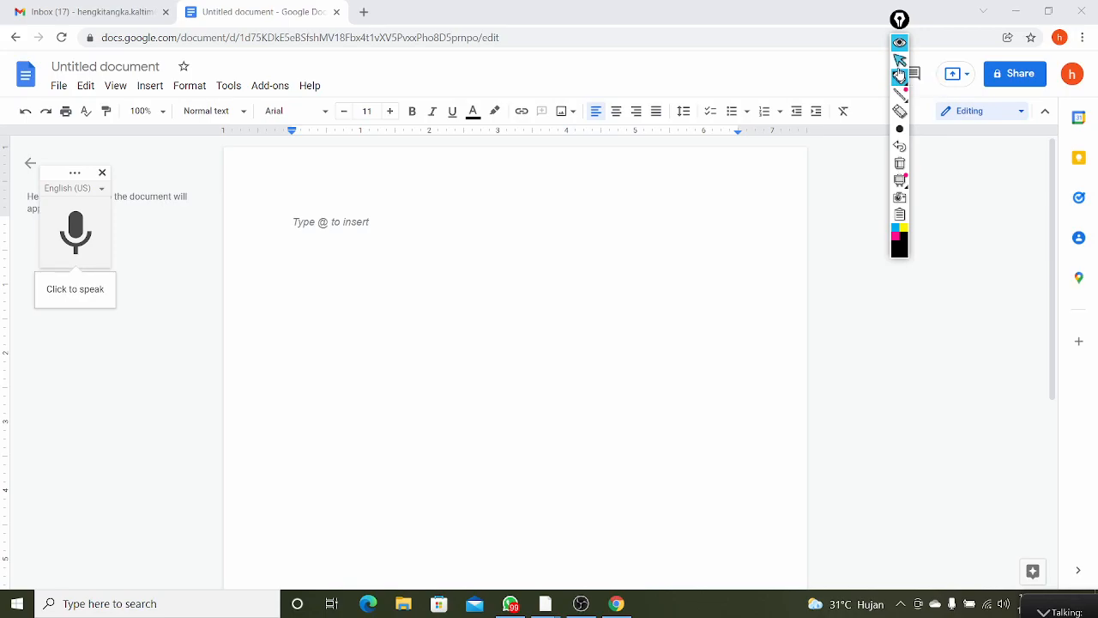
click(899, 78)
mouse_move(51, 149)
mouse_down()
mouse_move(95, 211)
mouse_move(114, 142)
mouse_move(51, 150)
mouse_up()
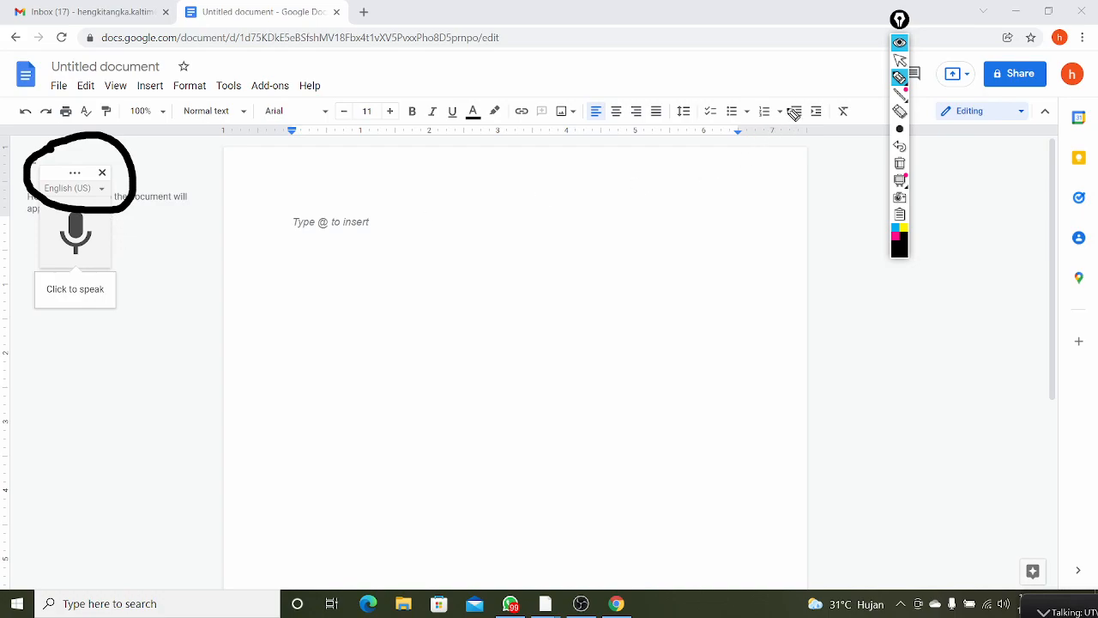
click(899, 163)
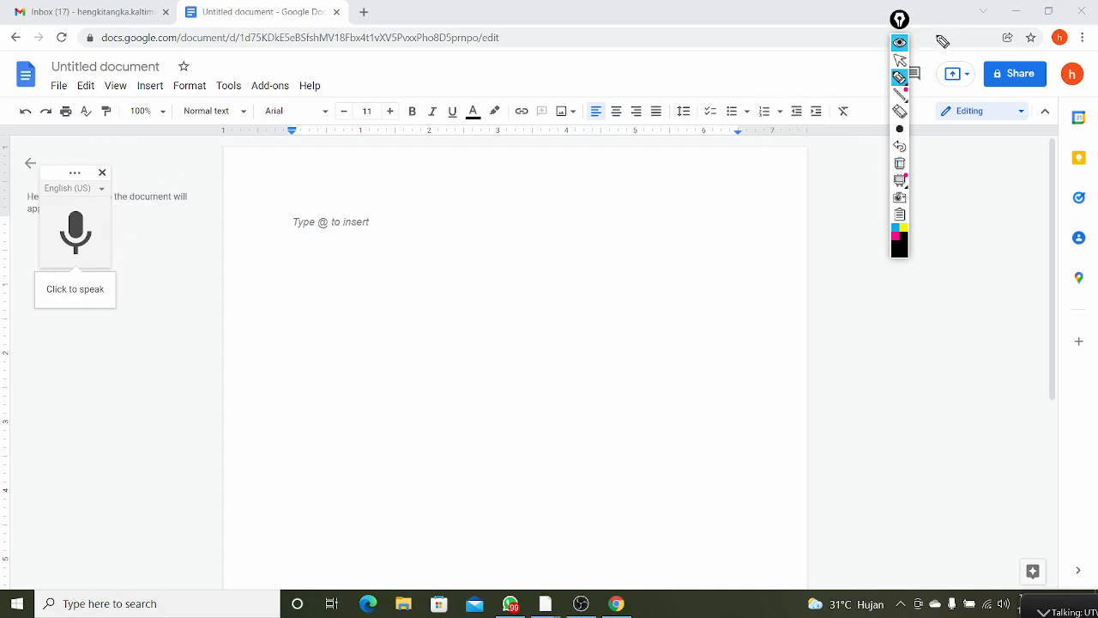
click(899, 43)
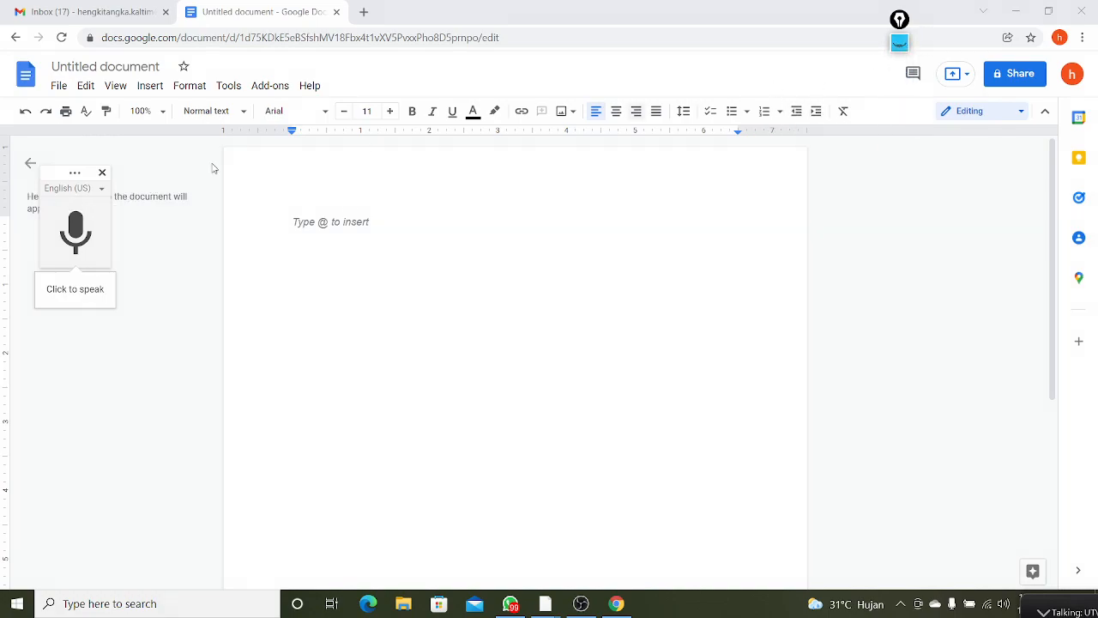
Set the voice typing language to Bahasa Indonesia and shift the microphone box slightly.
click(98, 190)
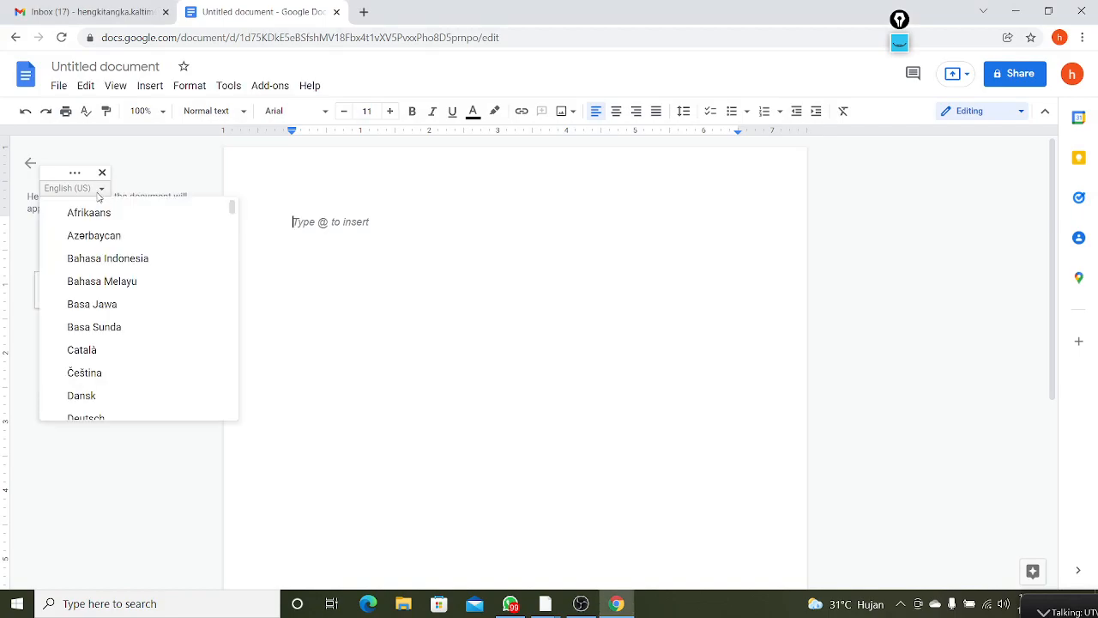
click(114, 263)
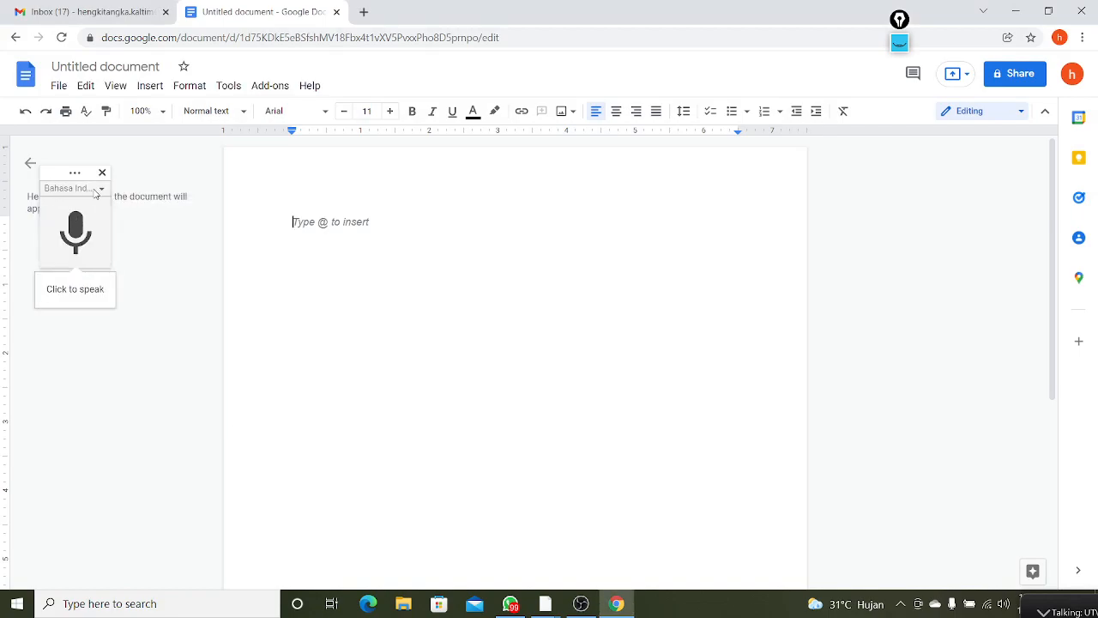
drag(67, 172, 72, 171)
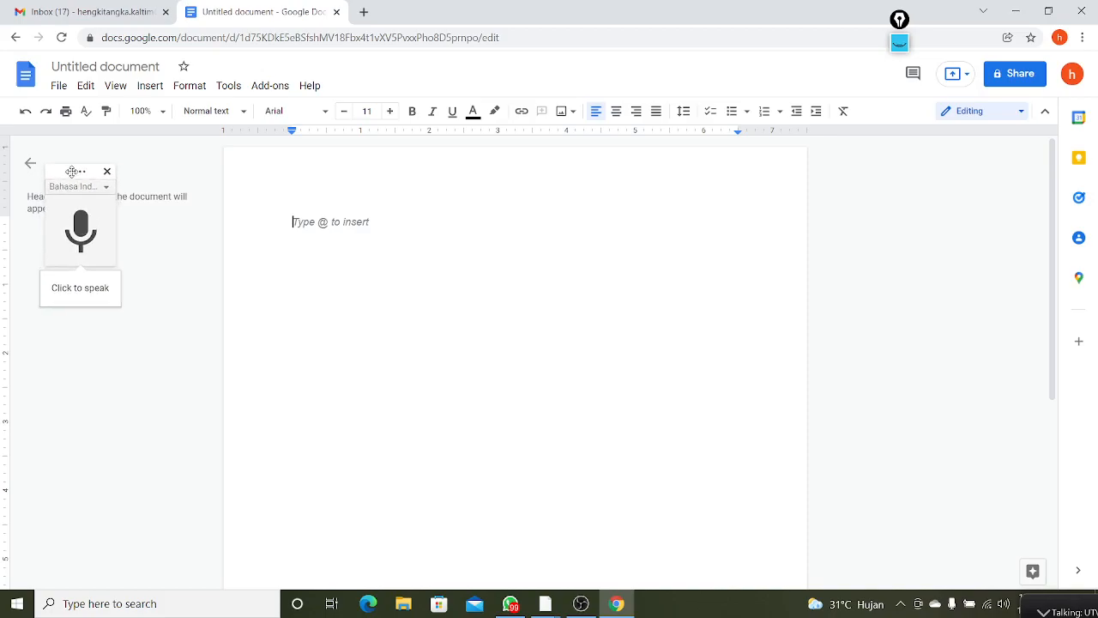
Dictate the word "Selamat" after allowing docs.google.com to use the microphone, and dismiss the document status tip.
click(76, 243)
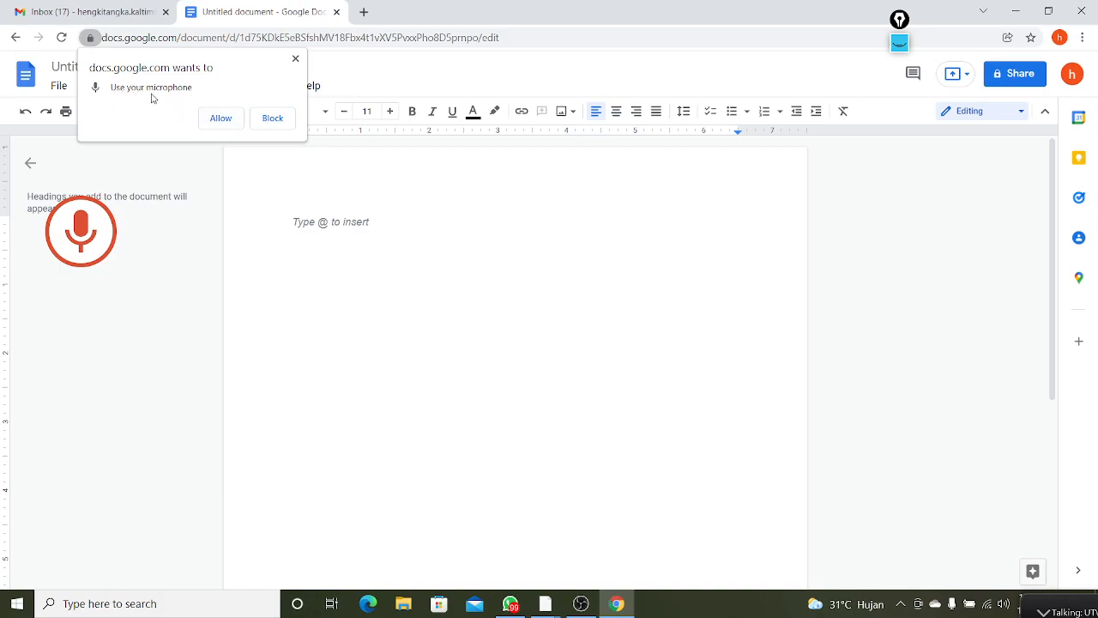
click(221, 118)
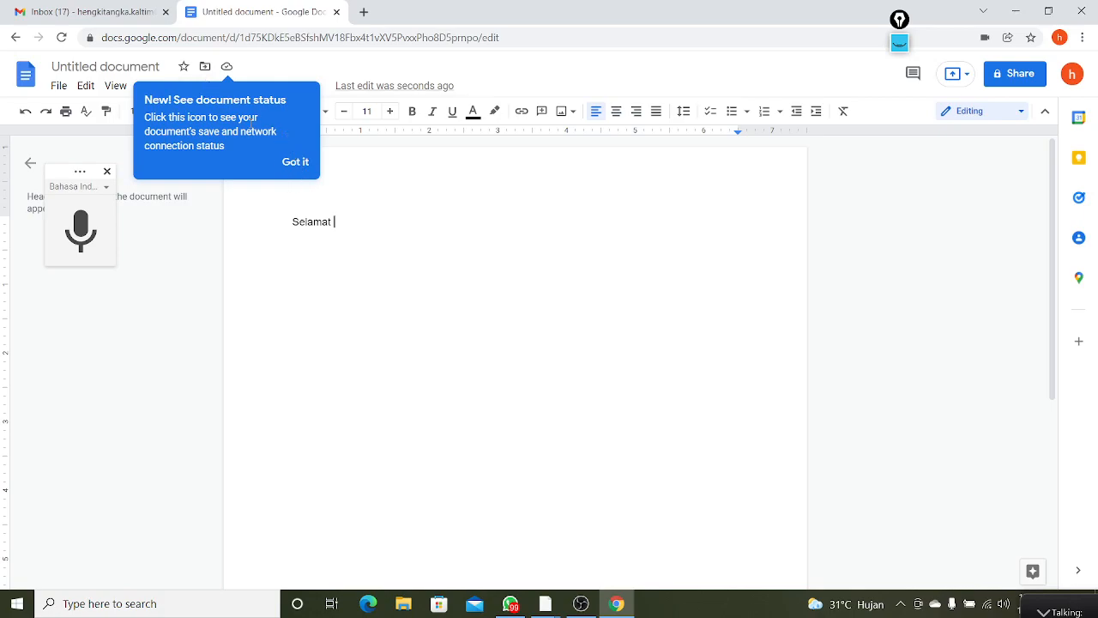
click(299, 163)
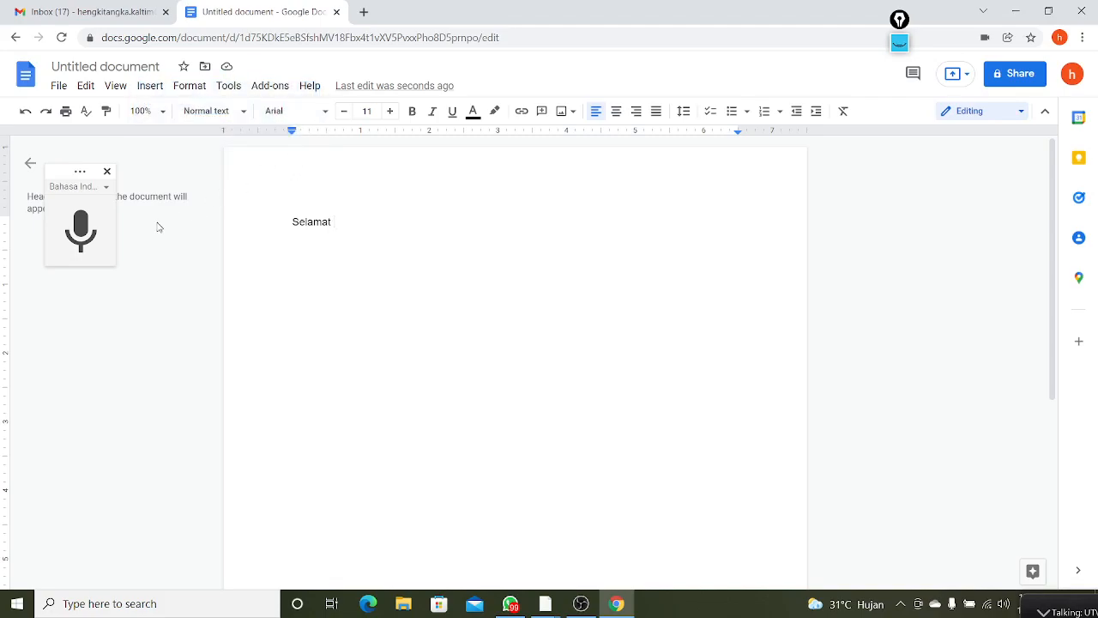
Delete the dictated word "Selamat" so the document is empty.
key(BackSpace)
key(BackSpace)
key(BackSpace)
key(BackSpace)
key(BackSpace)
key(BackSpace)
key(BackSpace)
key(BackSpace)
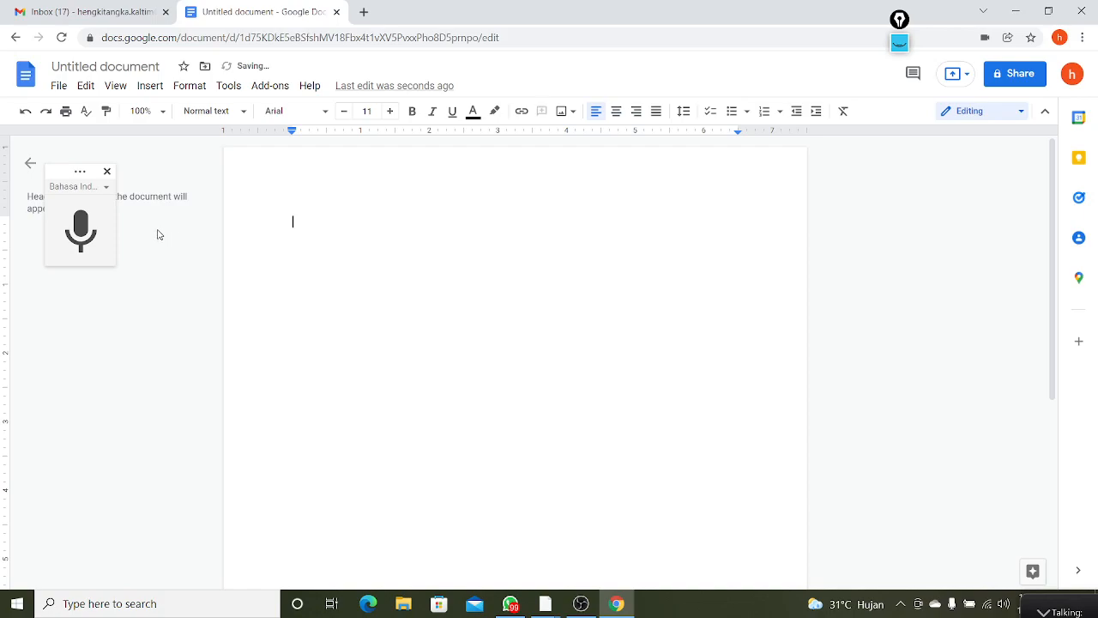
Dictate "Selamat datang dalam menggunakan suara menjadi teks dengan Google Docs untuk kerja ini saya di rekam ya" into the document and restart voice typing.
click(84, 239)
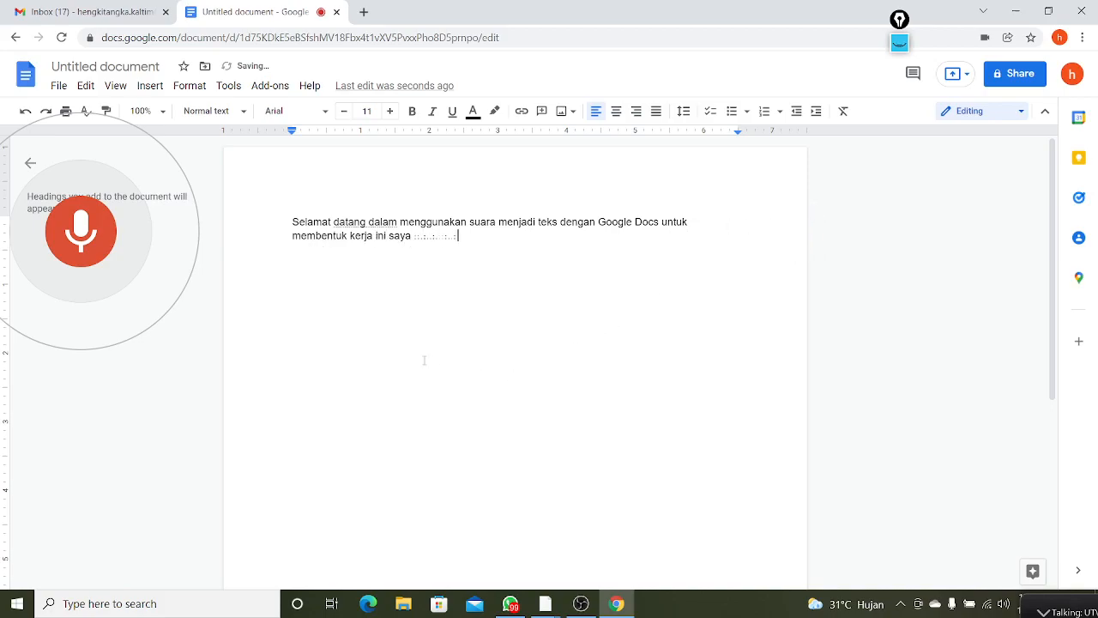
click(90, 240)
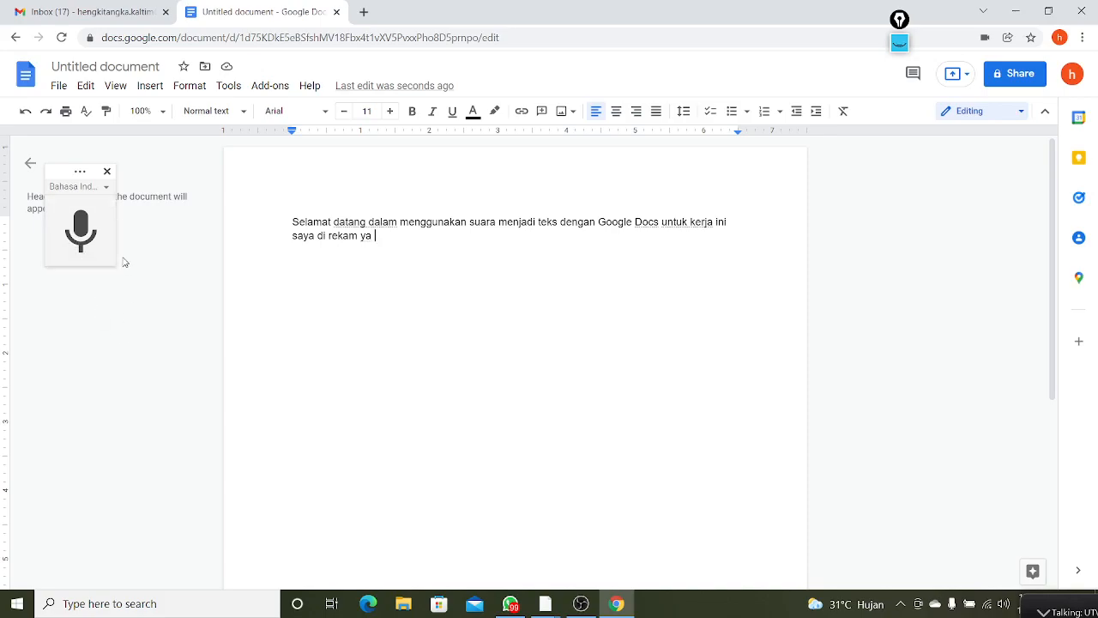
click(81, 230)
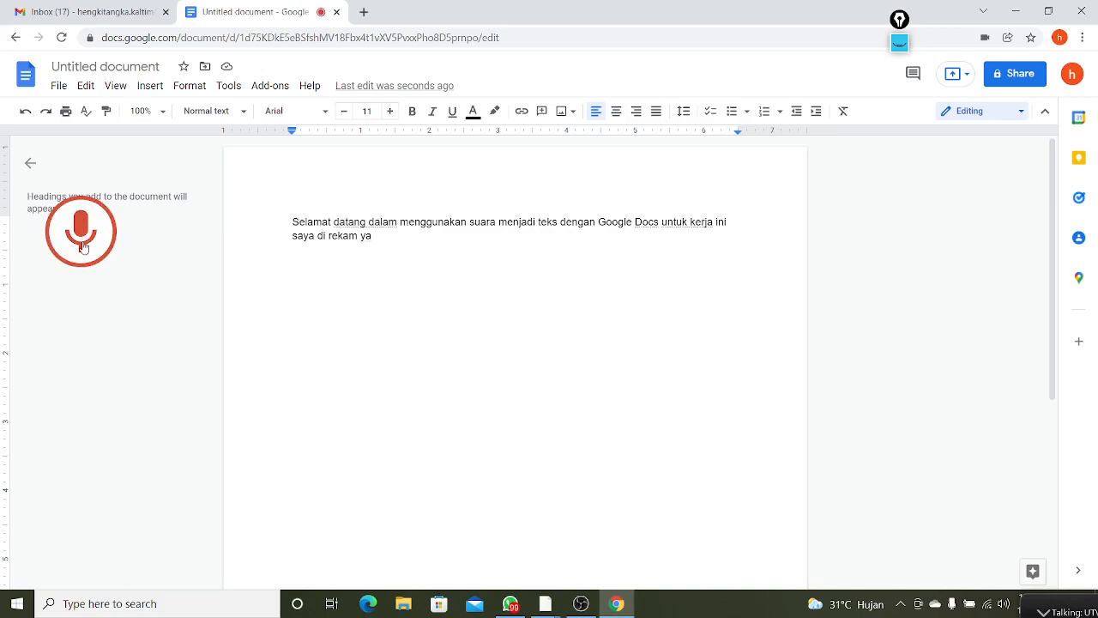